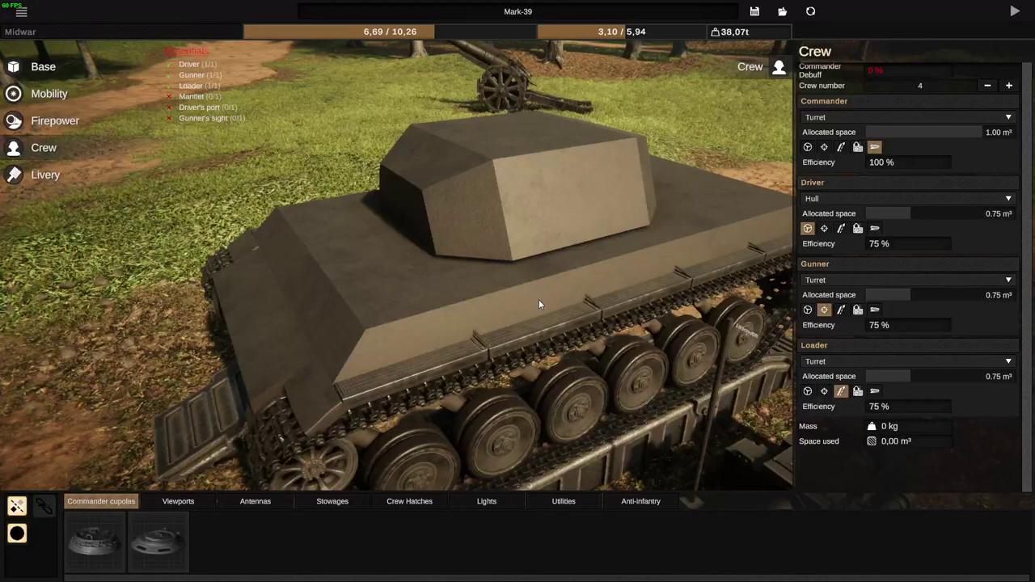
Mount a round commander cupola on the turret roof.
left_click_drag(490, 305, 460, 327)
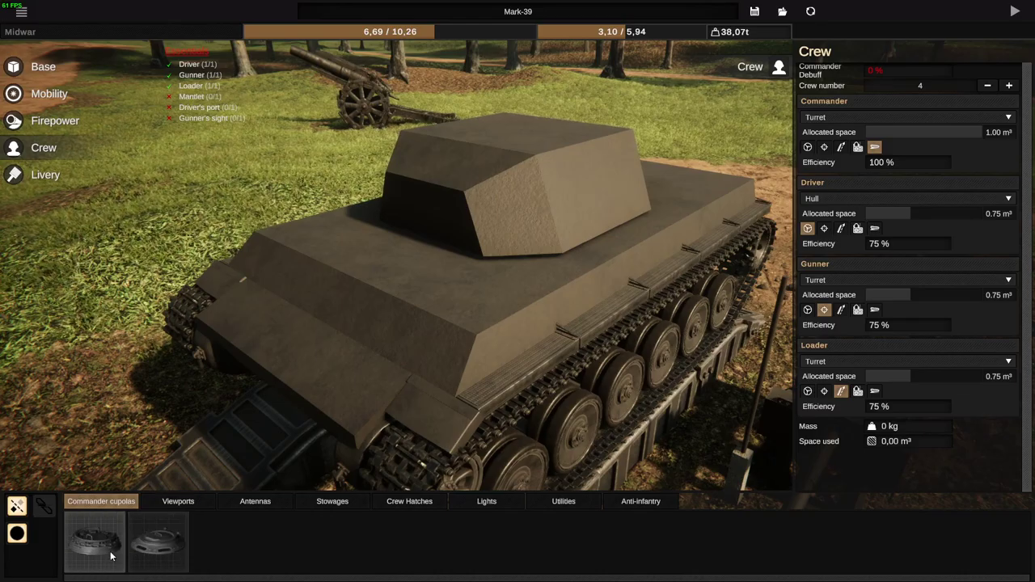
left_click_drag(291, 391, 103, 193)
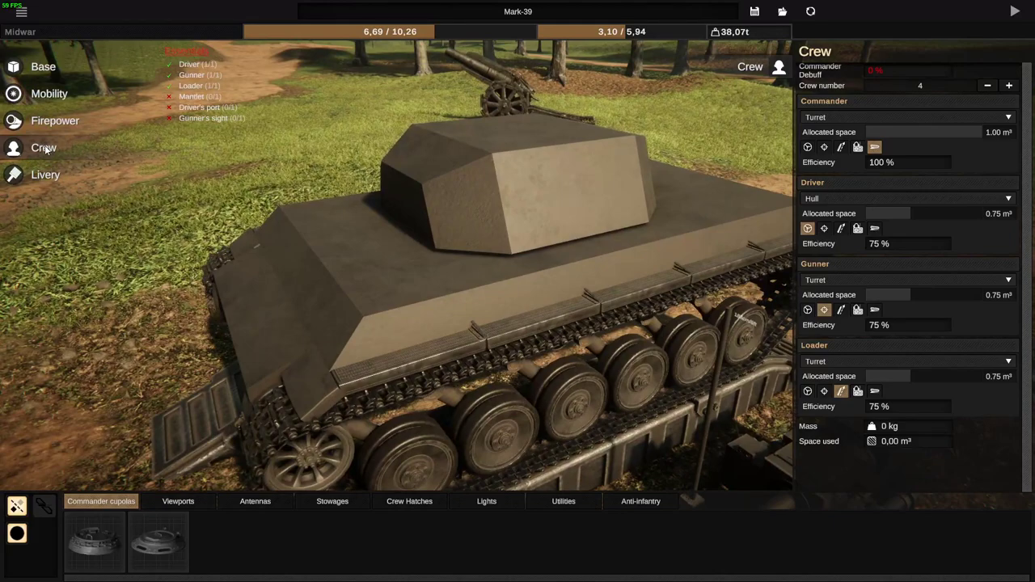
left_click_drag(247, 252, 541, 289)
left_click_drag(98, 540, 551, 123)
left_click_drag(500, 167, 498, 299)
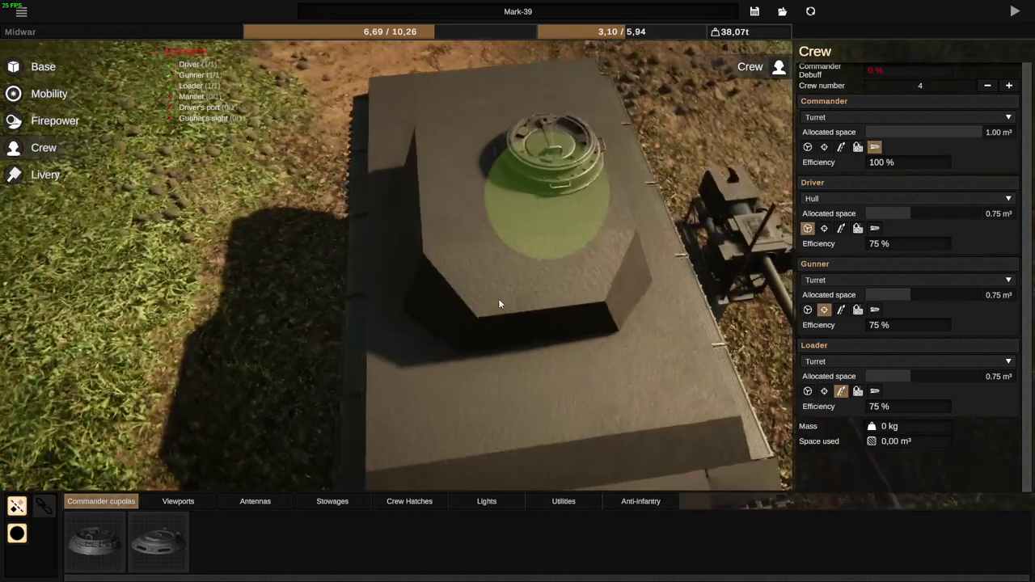
Mount the driver's viewport on the hull's sloped front plate.
left_click(196, 502)
left_click_drag(160, 540, 579, 428)
left_click(273, 504)
left_click_drag(159, 555, 375, 373)
Attach two mirrored pairs of closed stowage boxes above the tracks, one pair towards the front and one towards the rear.
left_click(332, 501)
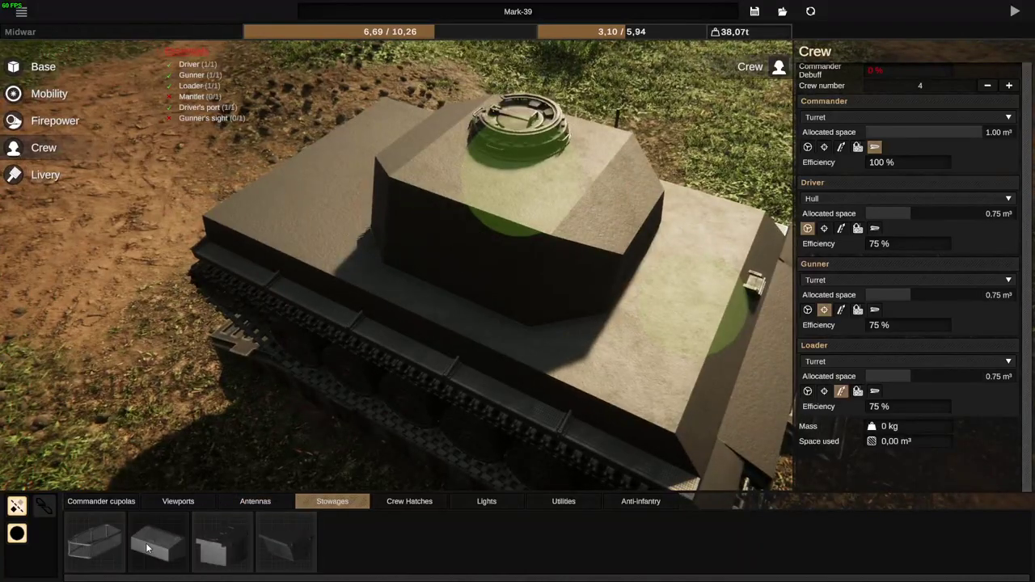
left_click_drag(159, 542, 57, 306)
scroll(501, 307, "down", 3)
left_click_drag(501, 307, 70, 432)
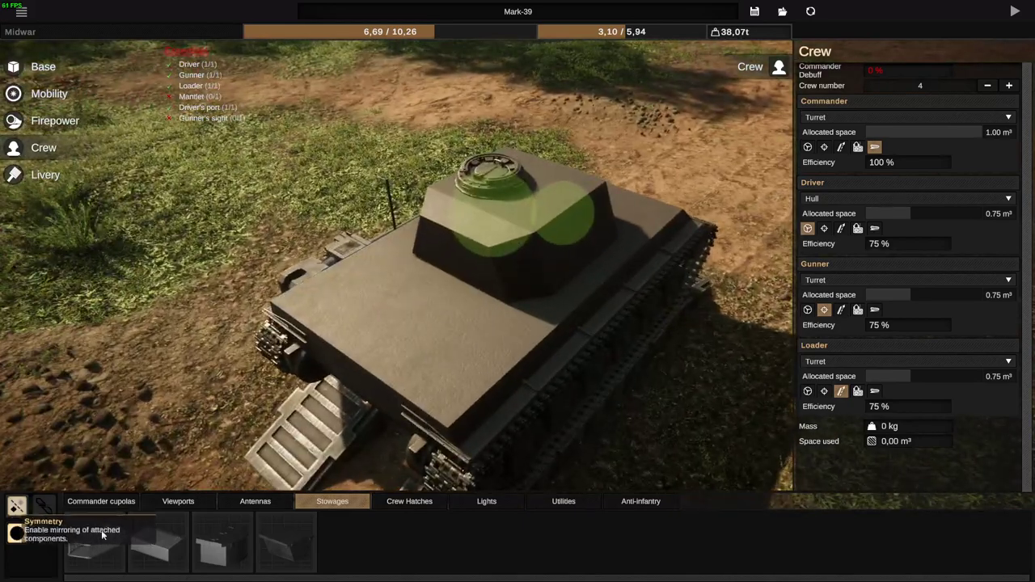
left_click_drag(176, 549, 501, 370)
left_click_drag(501, 370, 429, 346)
left_click_drag(244, 386, 490, 364)
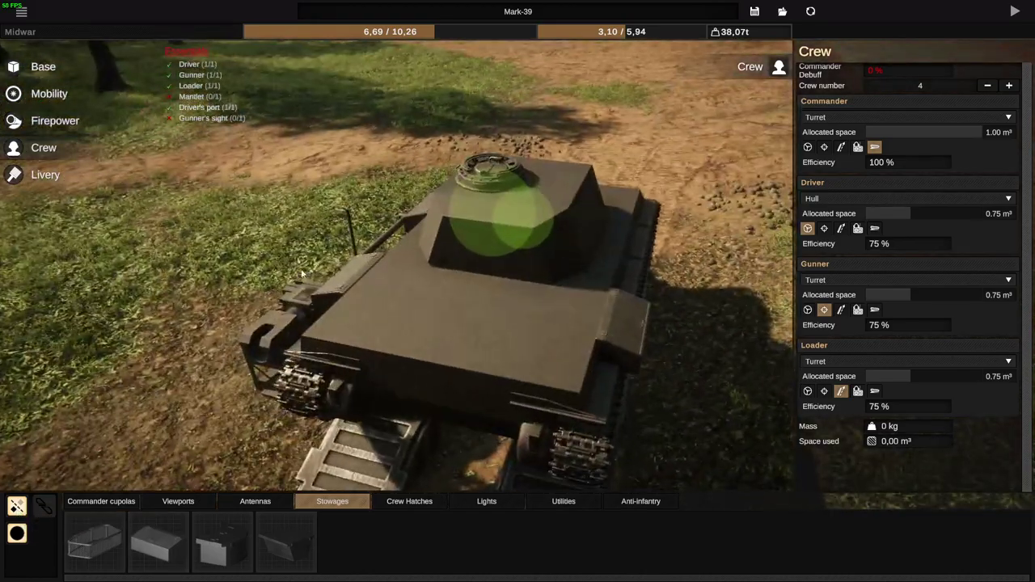
left_click_drag(66, 368, 629, 341)
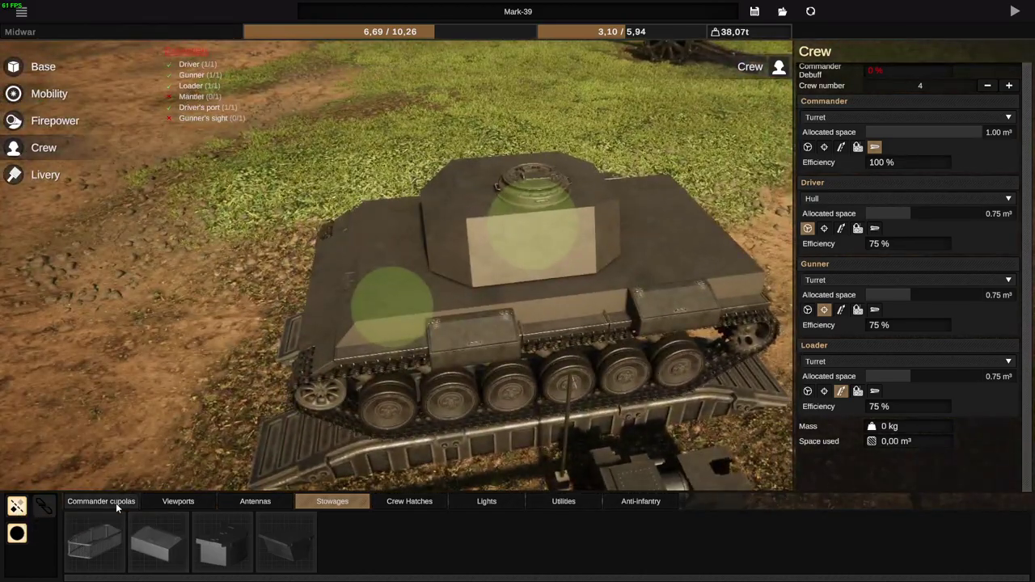
Place a mirrored pair of hinged crew hatches on the hull's rear deck.
left_click(388, 503)
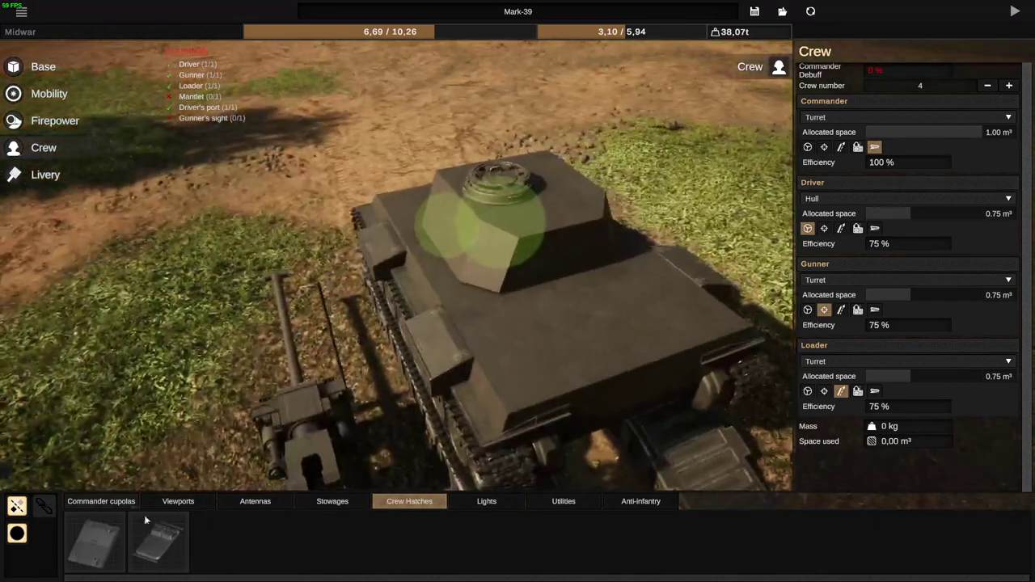
mouse_move(144, 514)
left_mouse_down()
mouse_move(482, 355)
mouse_move(471, 374)
mouse_move(425, 374)
mouse_move(422, 390)
left_mouse_up()
Add mirrored headlights to the hull's sloped front plate and a mirrored pair of hinged crew hatches to the front deck.
left_click(488, 502)
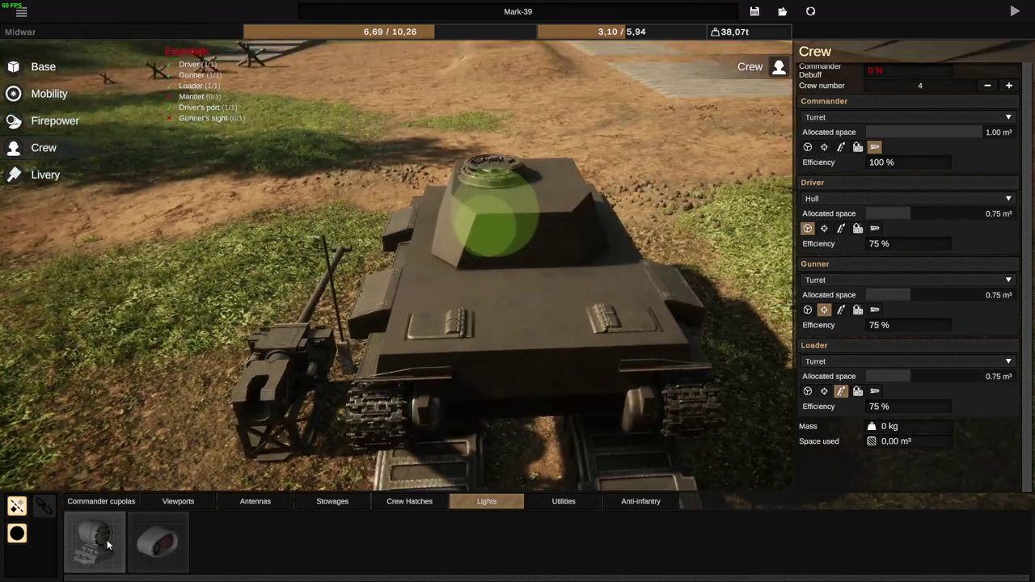
left_click_drag(94, 540, 605, 348)
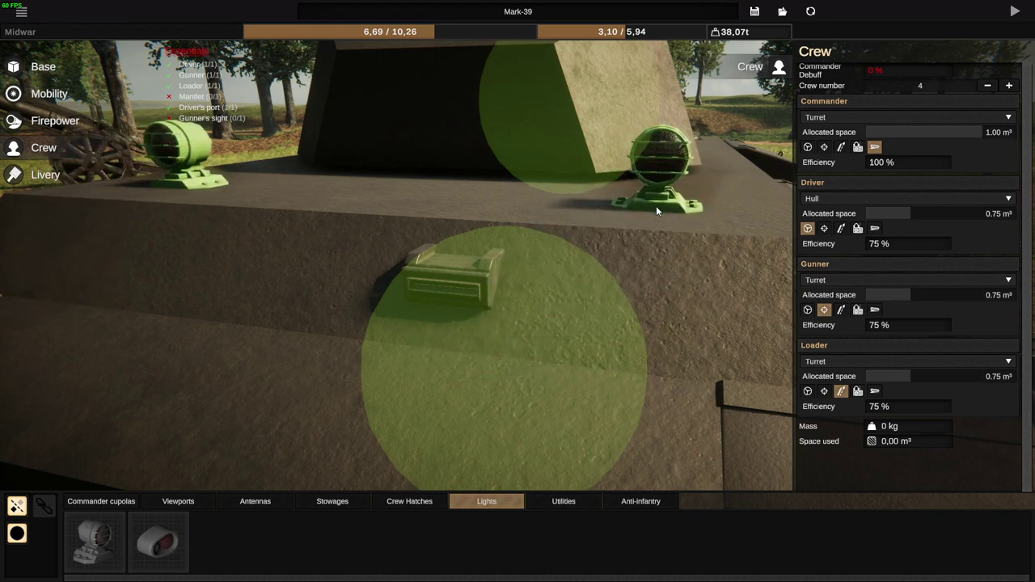
left_click(637, 330)
scroll(637, 330, "down", 4)
left_click_drag(637, 330, 502, 404)
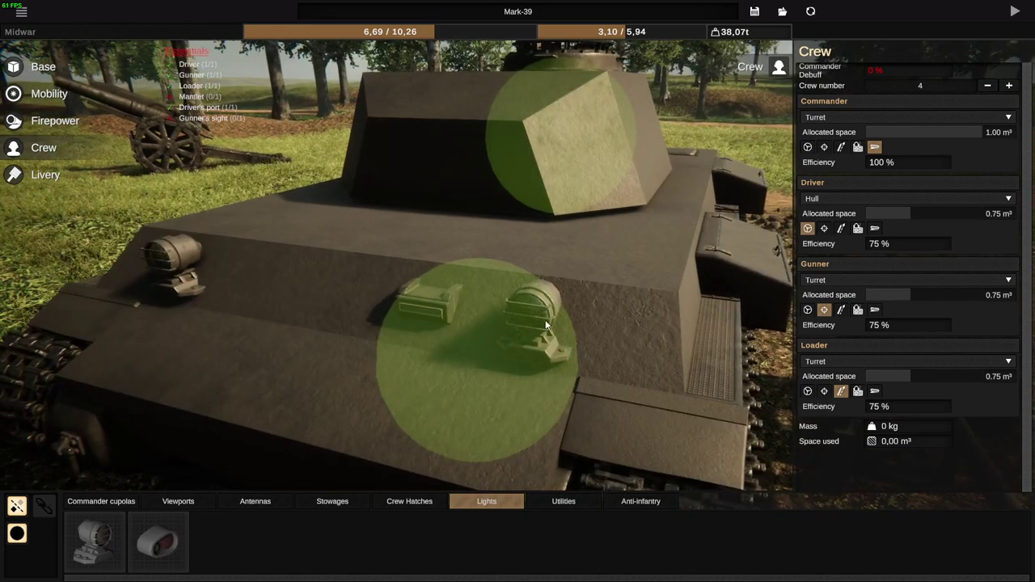
left_click(408, 502)
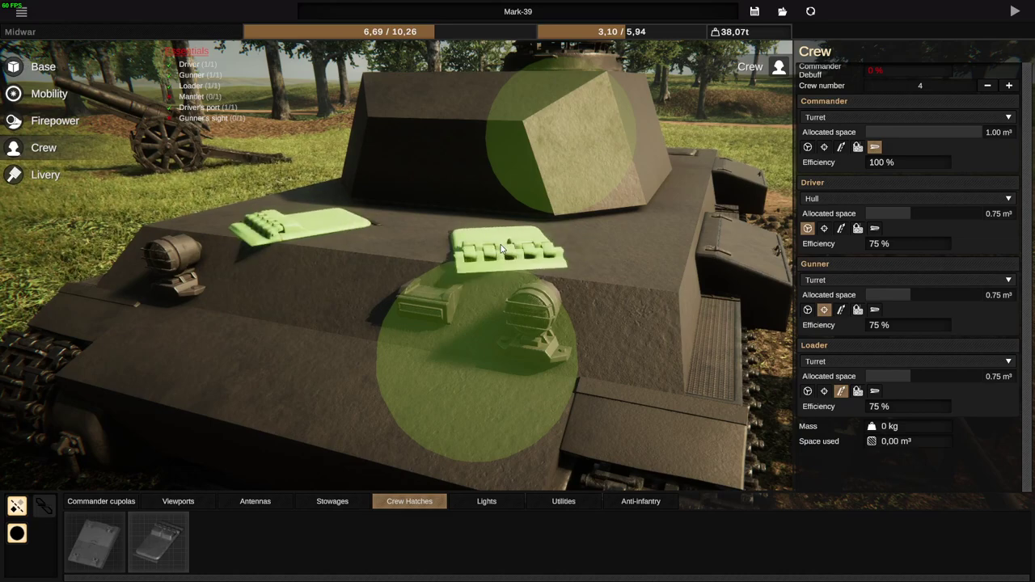
left_click(598, 269)
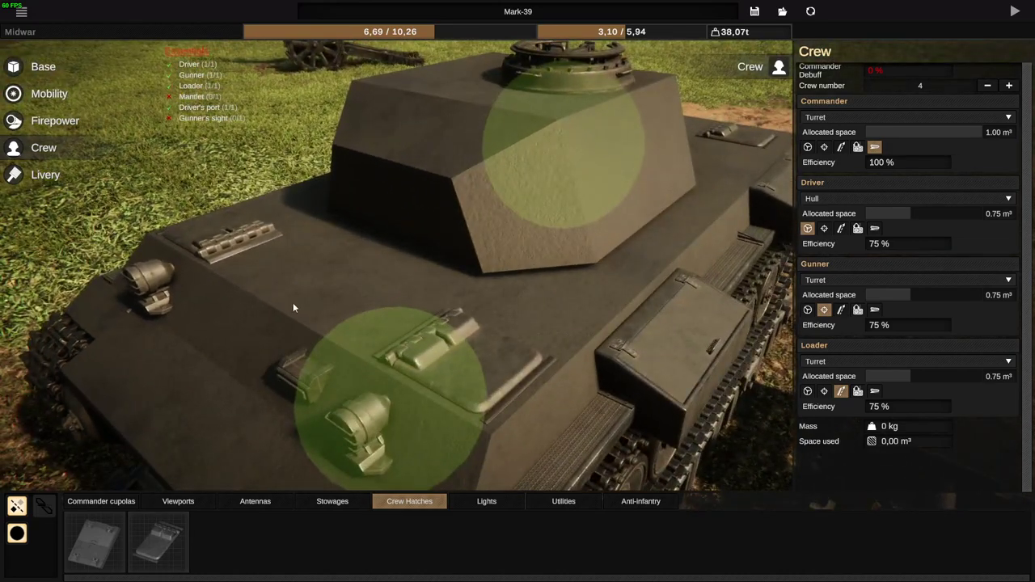
Mount mirrored spare track segments on both side walls of the turret.
left_click(563, 502)
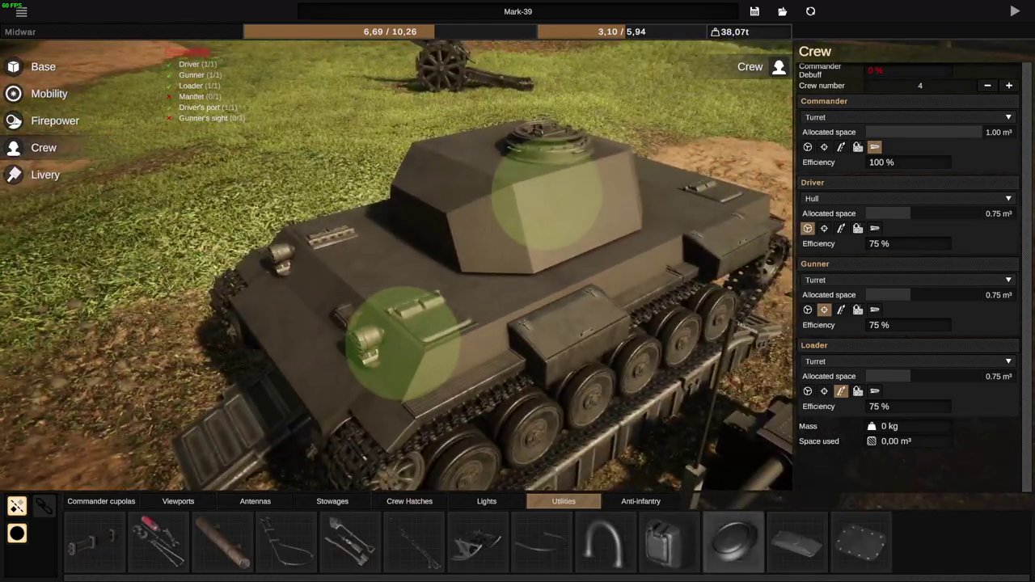
left_click(639, 501)
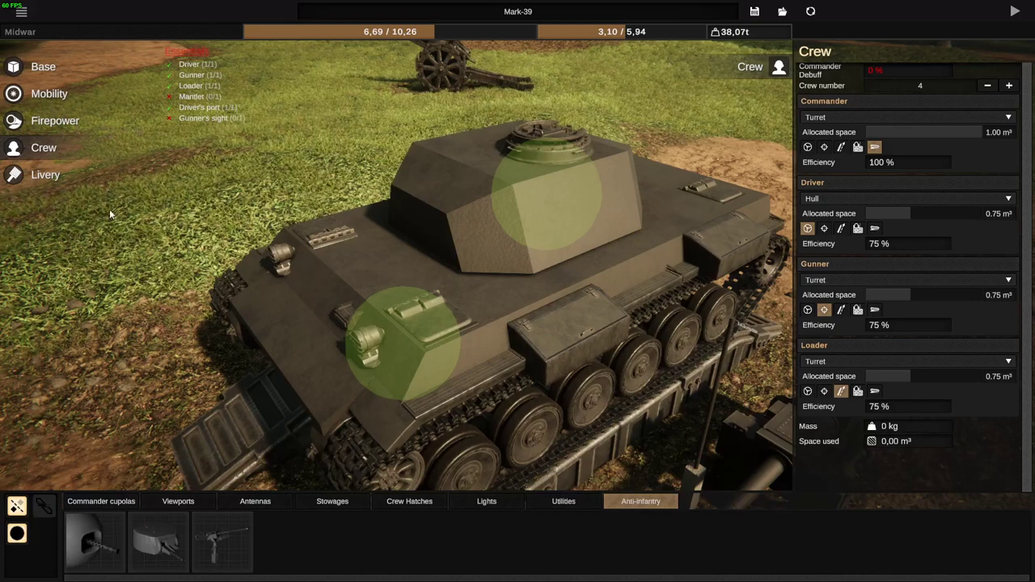
left_click(37, 97)
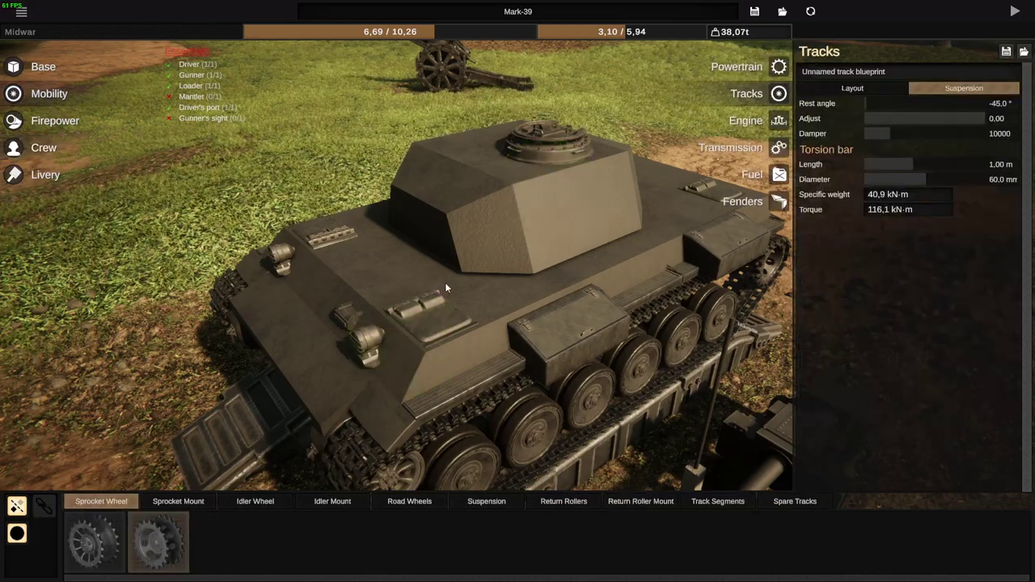
left_click(800, 505)
left_click(89, 535)
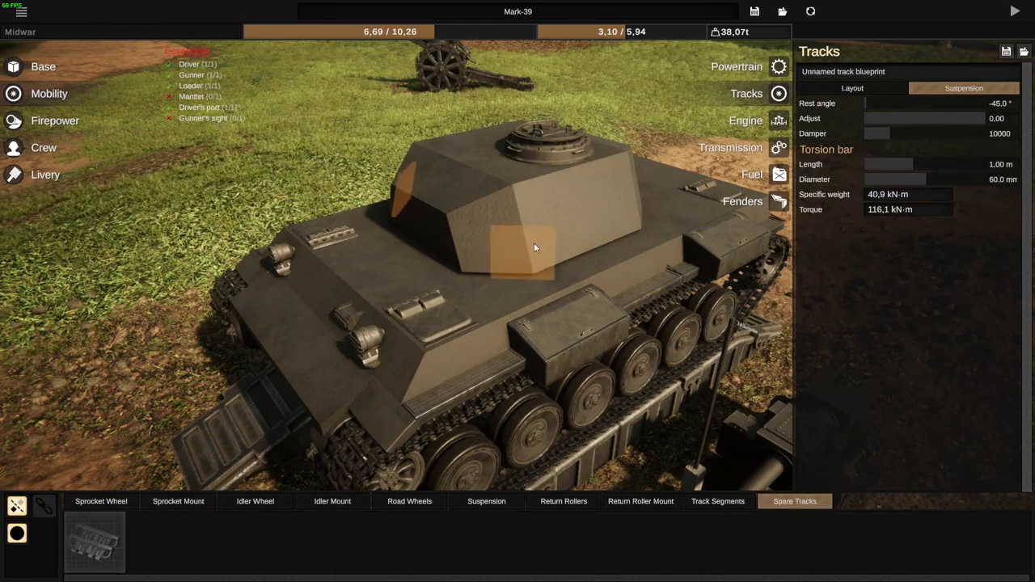
left_click(559, 220)
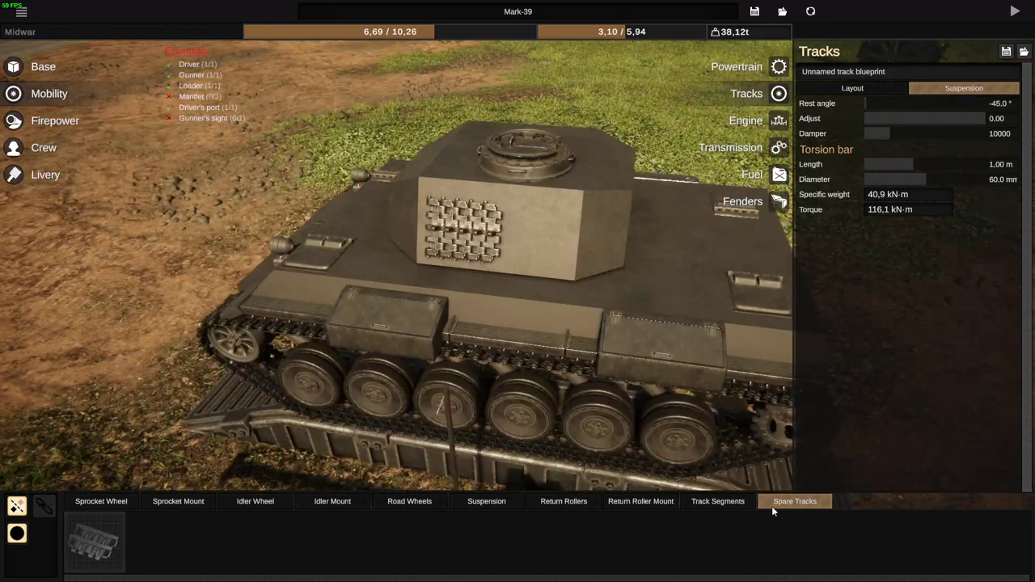
Mount a mirrored pair of scaled-down vertical exhausts close together at the middle of the hull's rear plate.
left_click(762, 125)
left_click(101, 556)
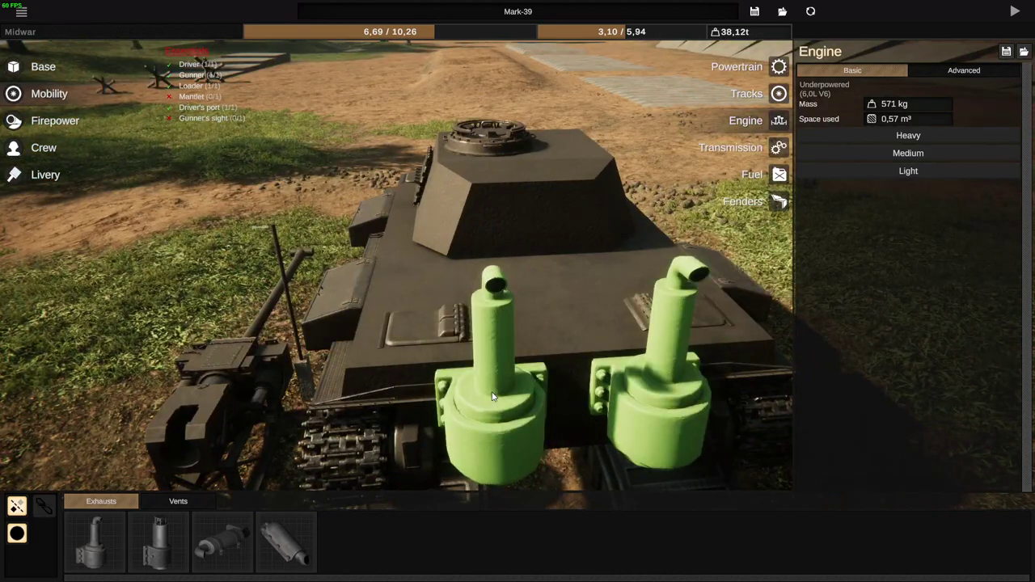
scroll(489, 407, "up", 10)
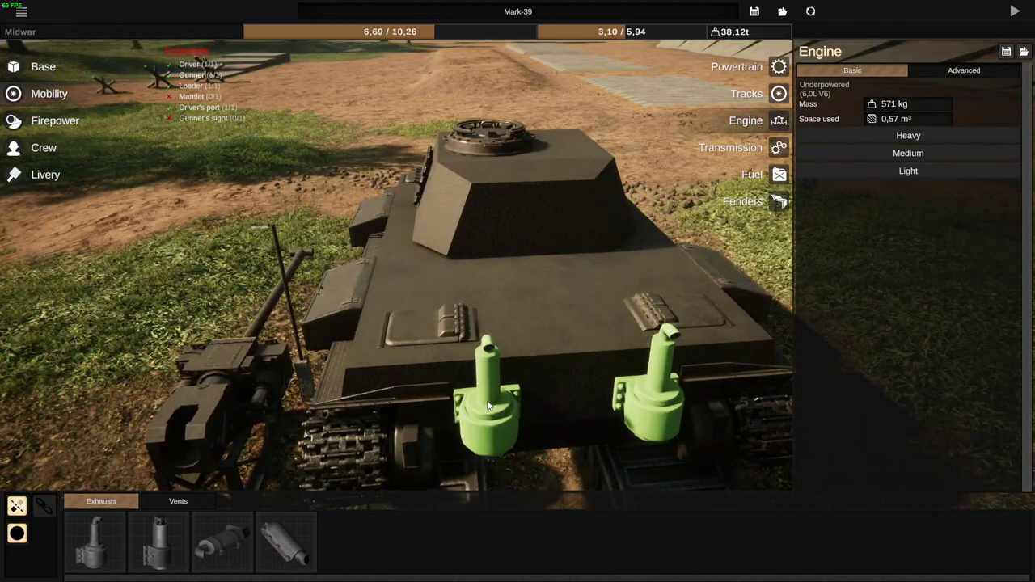
scroll(498, 416, "up", 8)
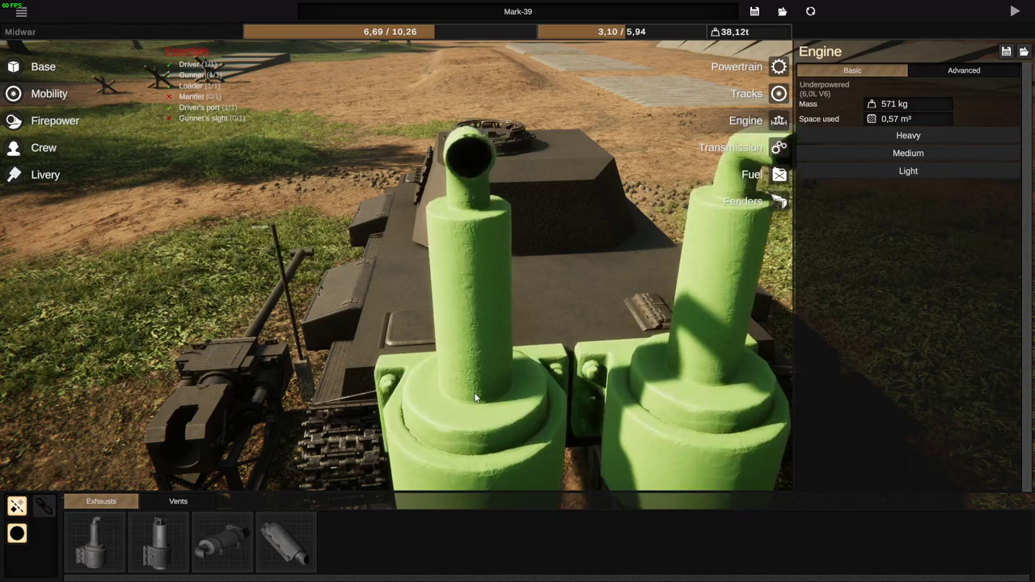
scroll(496, 402, "down", 12)
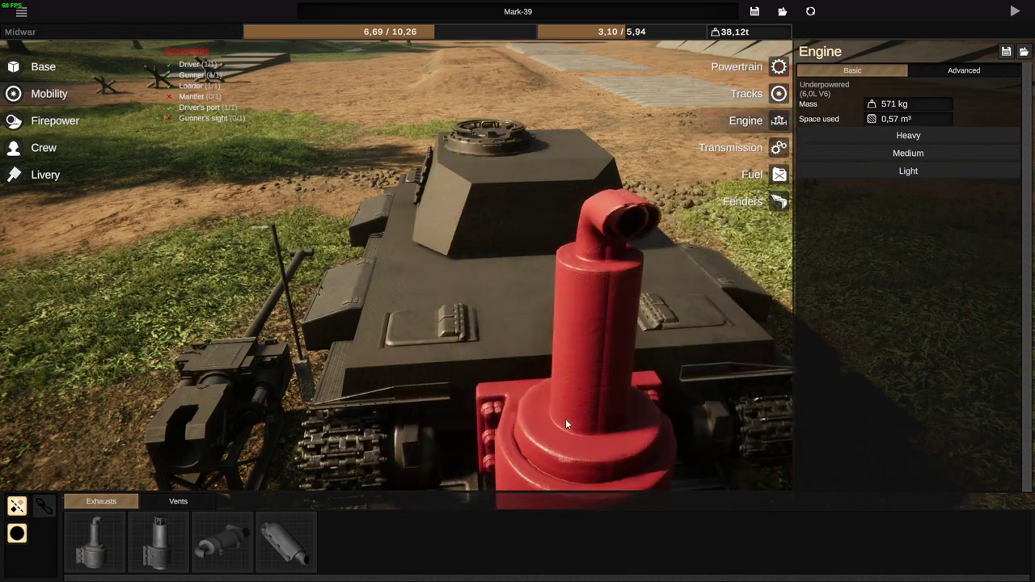
scroll(531, 414, "down", 3)
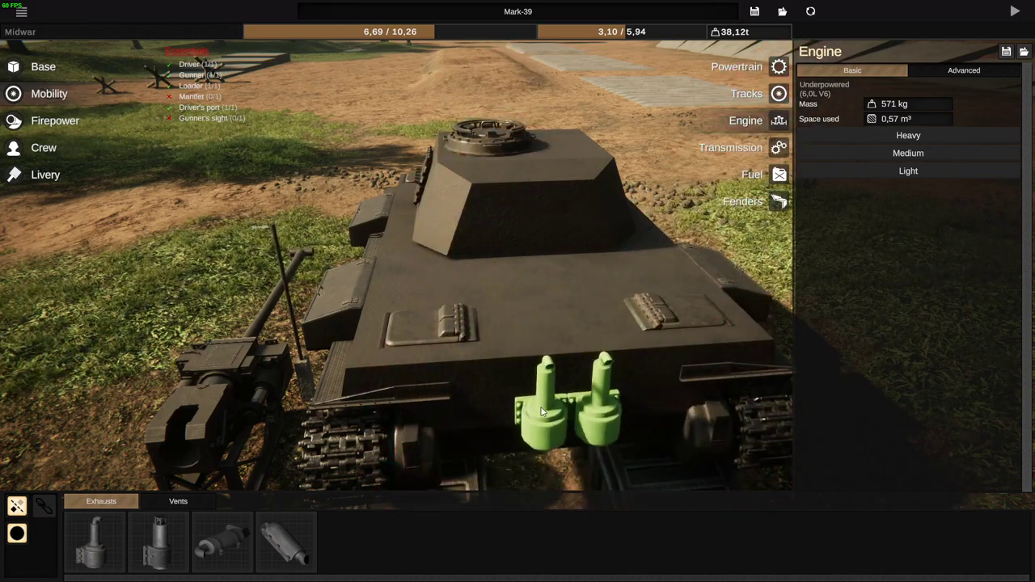
left_click(533, 408)
Place a mirrored pair of round engine vents on the rear deck between the turret and the rear hatches.
left_click(195, 506)
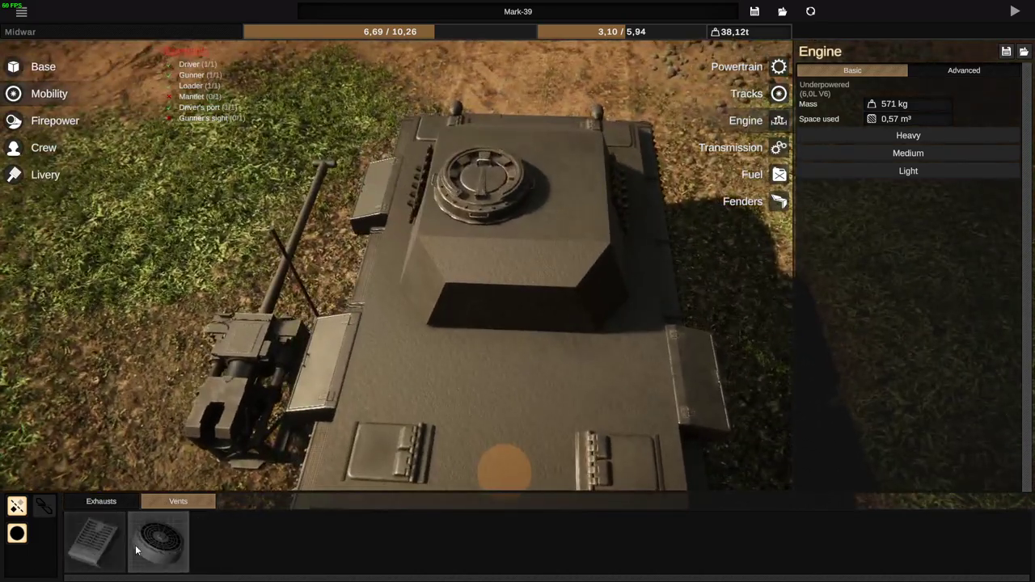
left_click(136, 550)
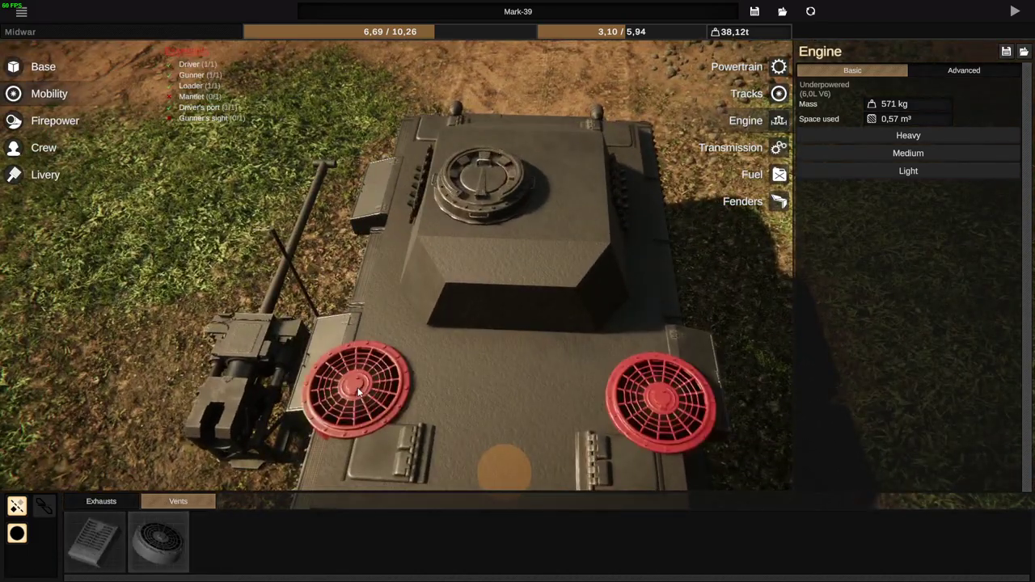
left_click(623, 372)
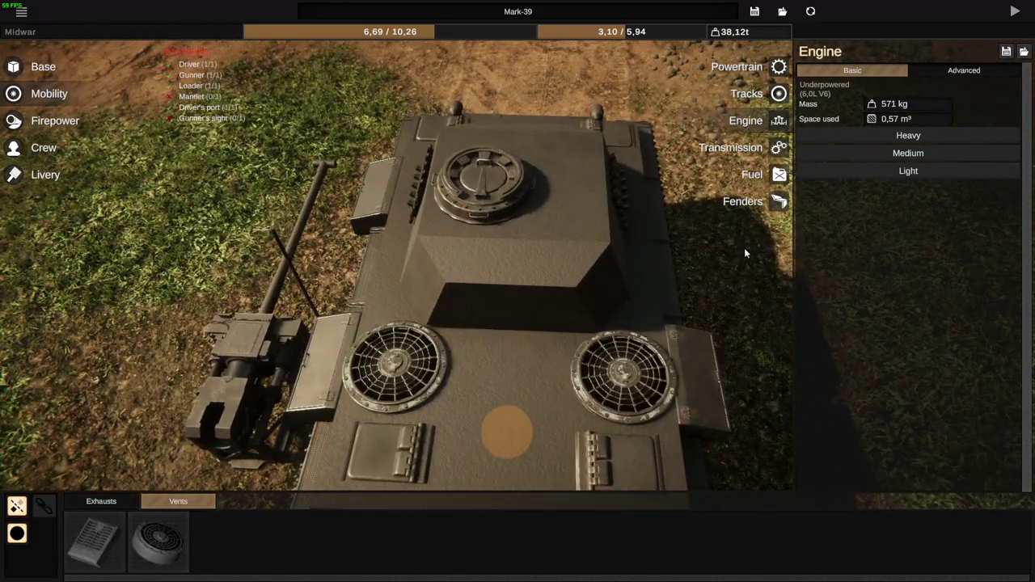
Mount a mirrored pair of external fuel drums on the turret's side walls, behind the spare tracks.
left_click(751, 174)
left_click(121, 548)
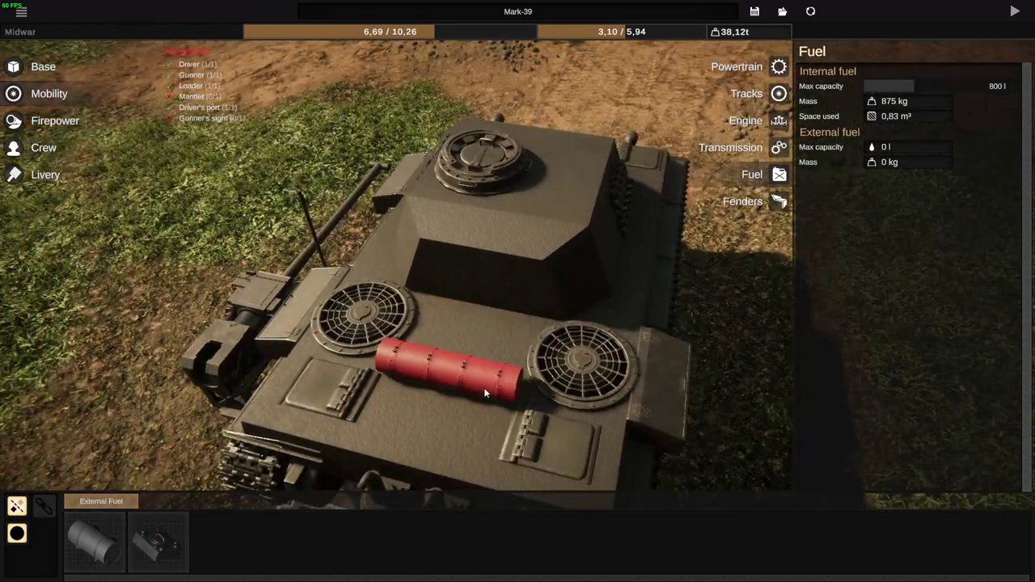
left_click(517, 275)
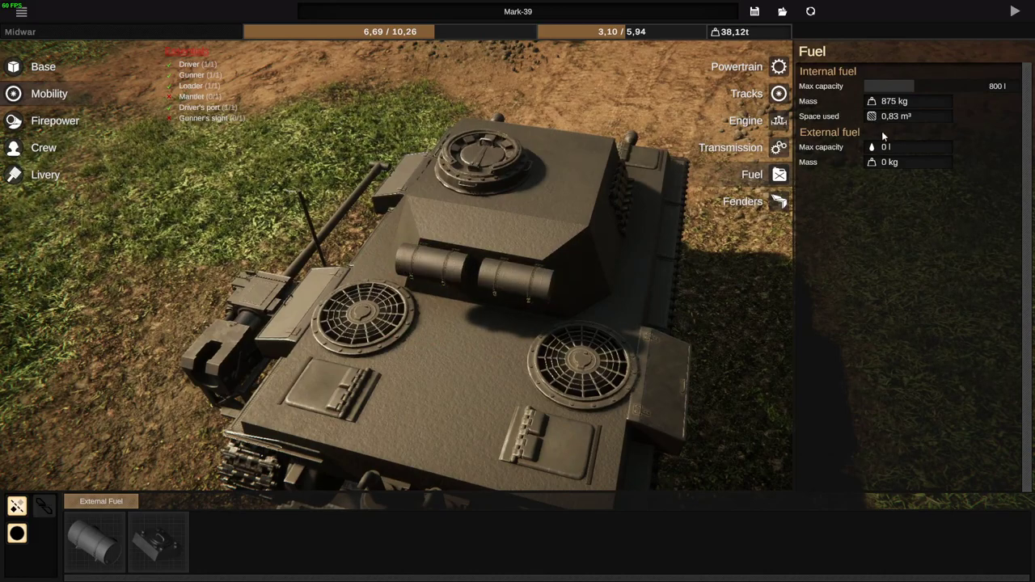
left_click_drag(608, 256, 485, 251)
left_click(447, 248)
left_click(559, 231)
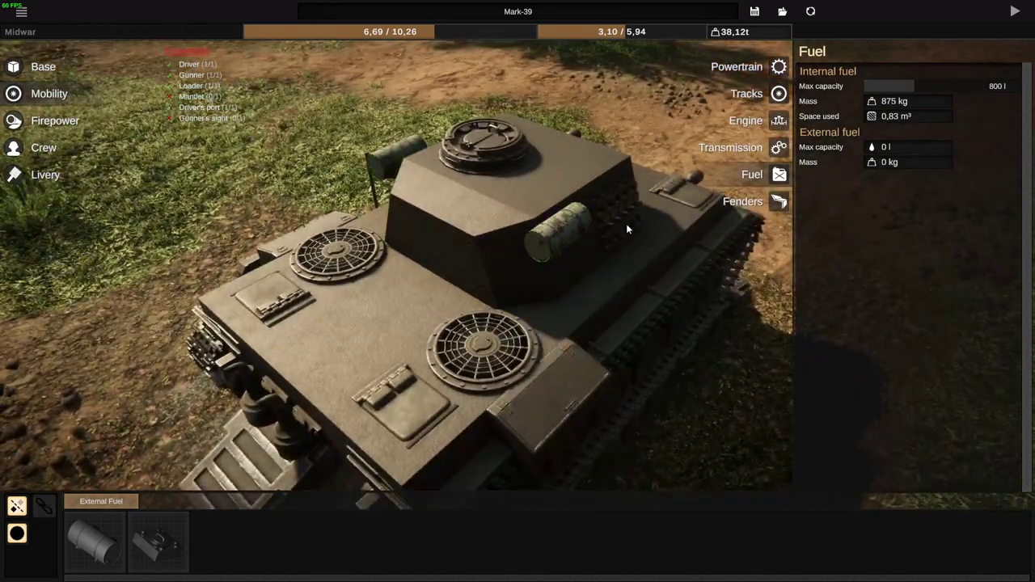
Try placing a mirrored pair of the smaller external fuel fittings on the front deck beside the crew hatches.
left_click_drag(628, 228, 347, 271)
left_click(161, 537)
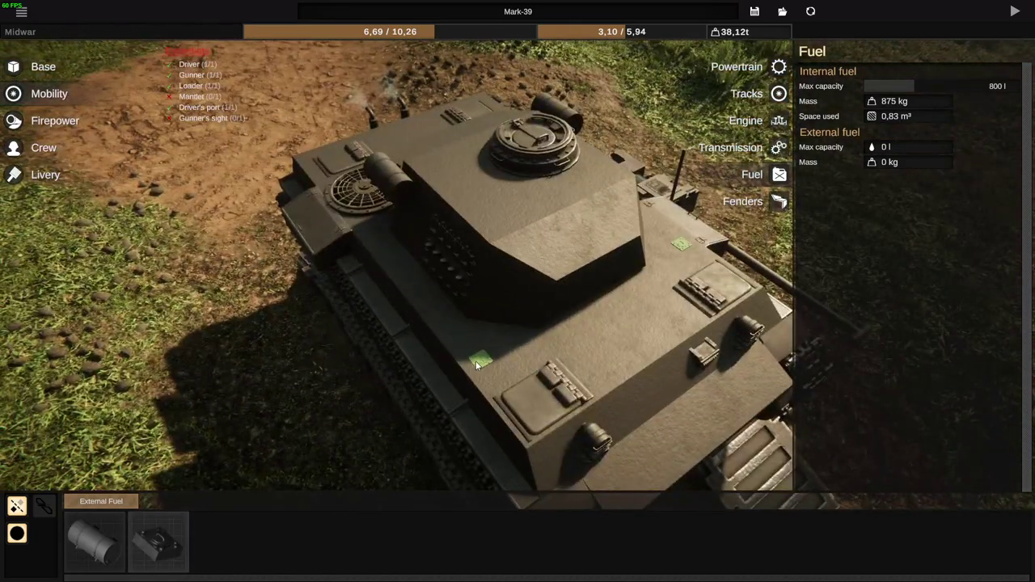
scroll(504, 355, "up", 5)
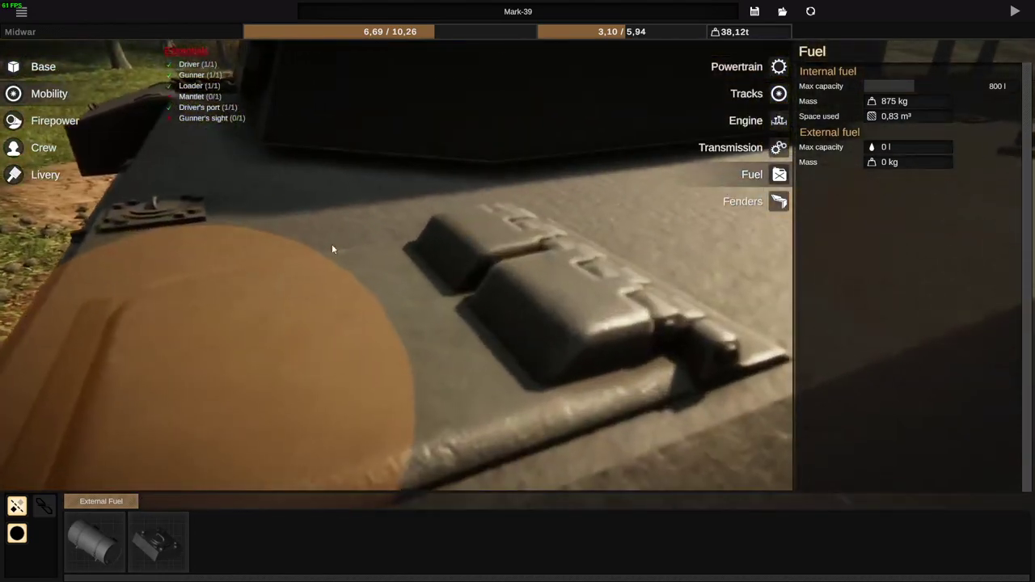
scroll(162, 178, "down", 5)
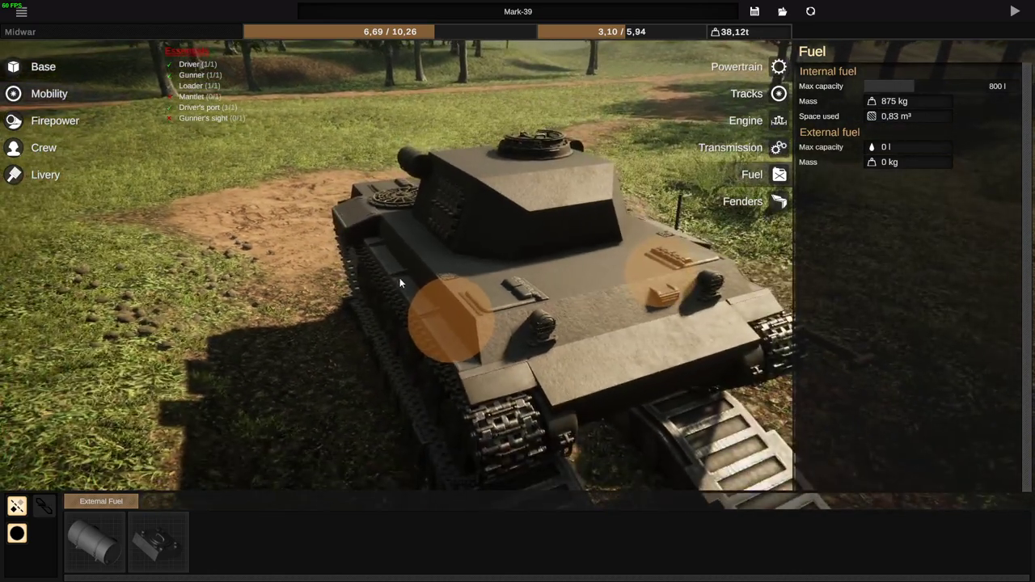
scroll(400, 277, "up", 5)
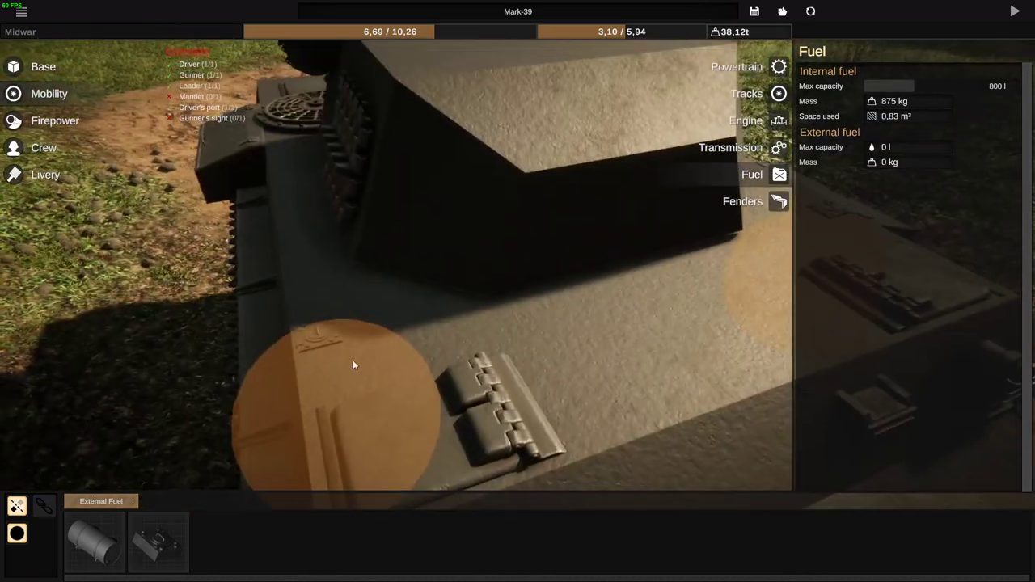
left_click_drag(329, 342, 404, 316)
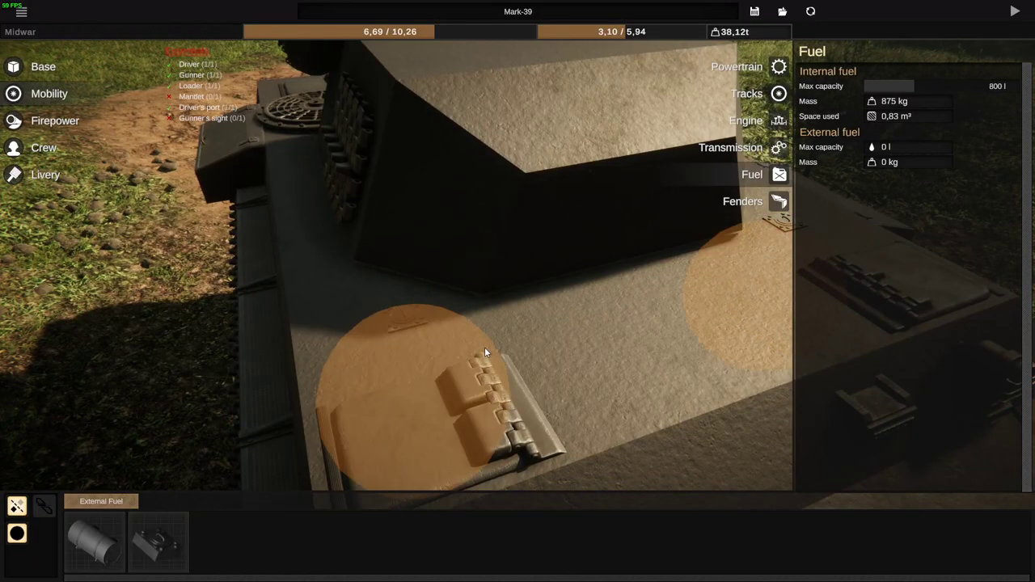
left_click_drag(484, 347, 492, 285)
scroll(465, 275, "down", 5)
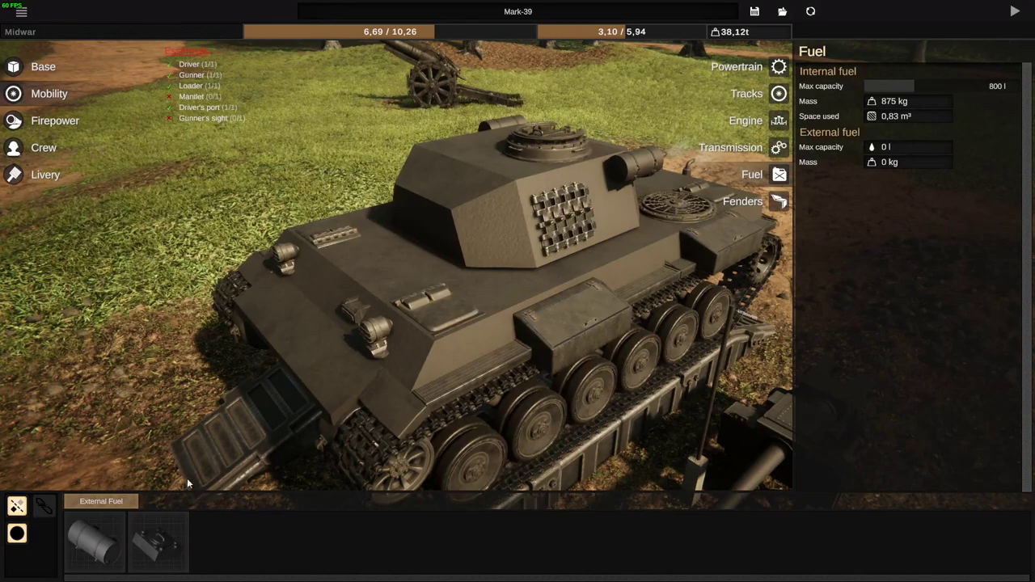
Try the skirted style for the auto-generated middle fenders and set the fender width to 1.86 m.
left_click(725, 208)
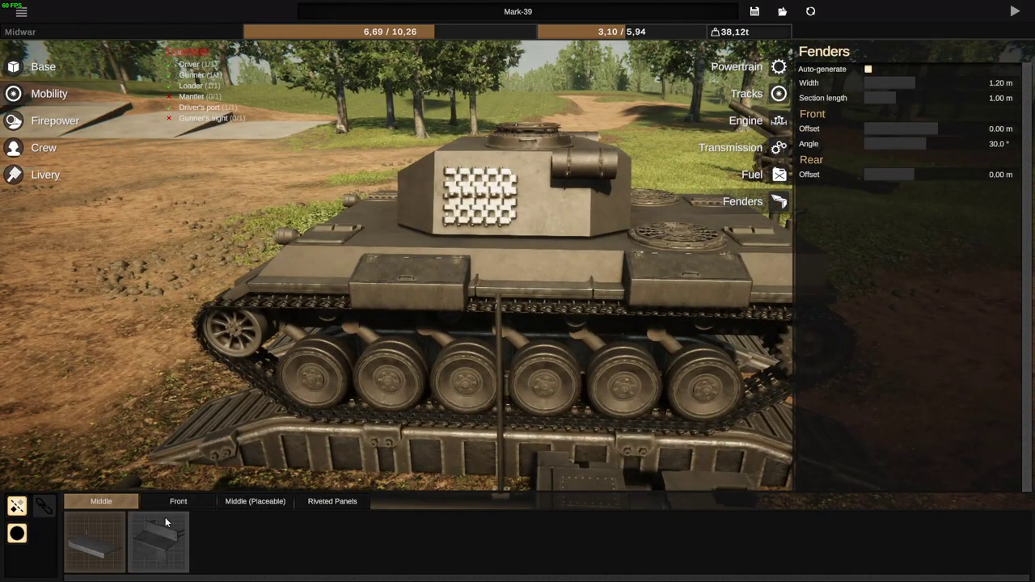
left_click(91, 561)
left_click_drag(220, 436, 396, 470)
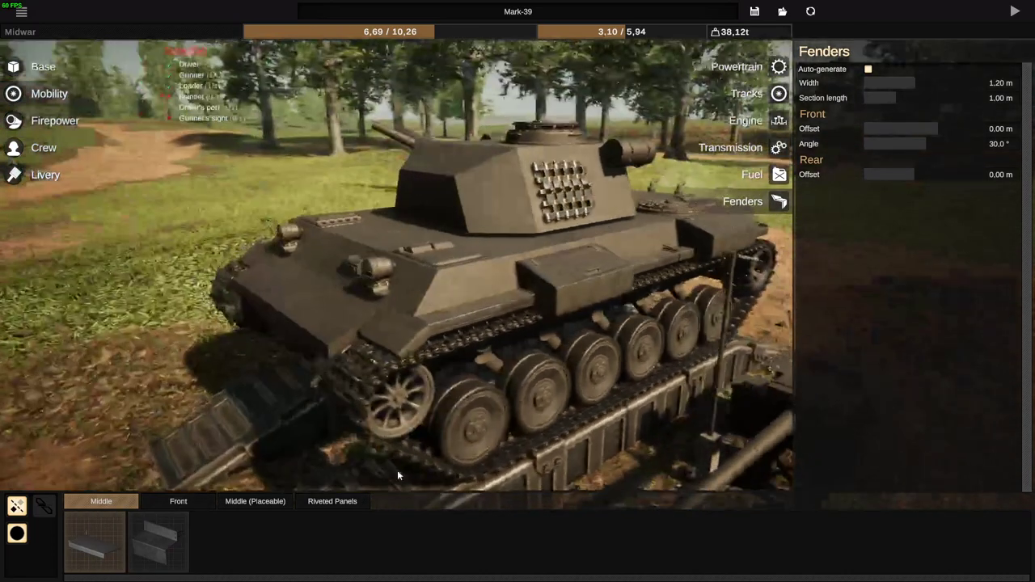
left_click(170, 564)
left_click_drag(916, 89, 944, 84)
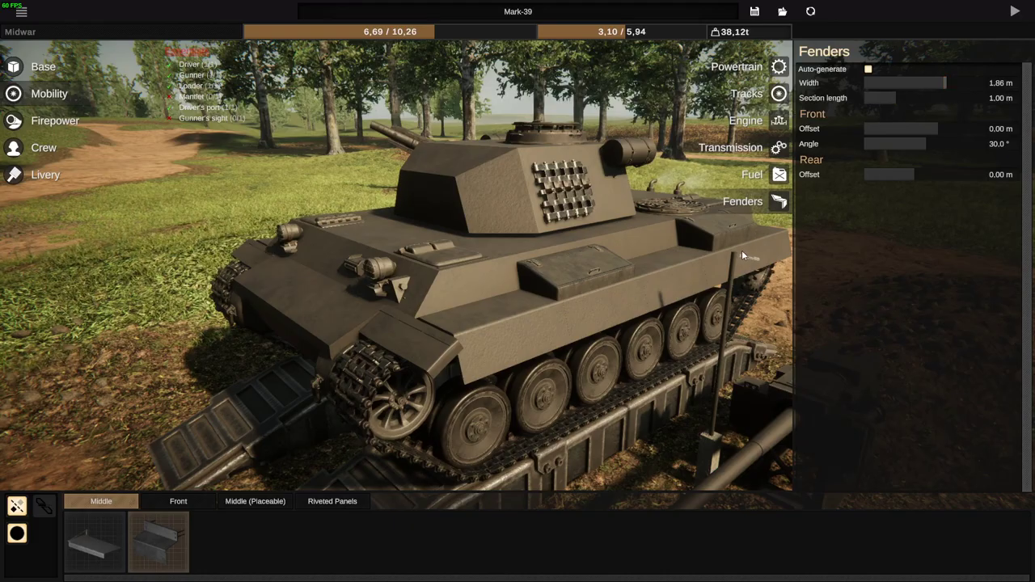
Switch the middle fenders back to the flat style without side skirts.
left_click_drag(711, 256, 178, 324)
left_click(118, 533)
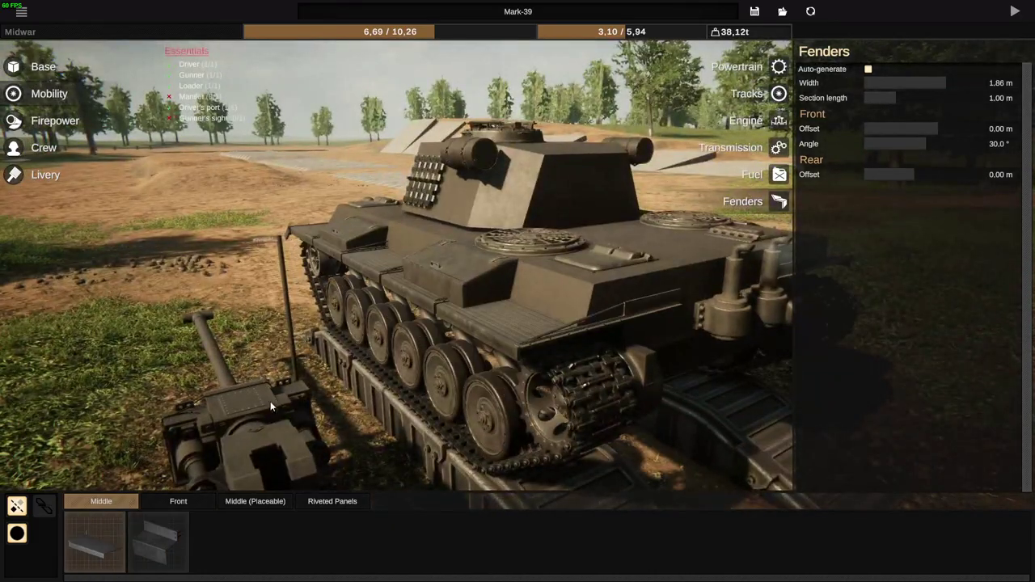
left_click_drag(270, 401, 621, 255)
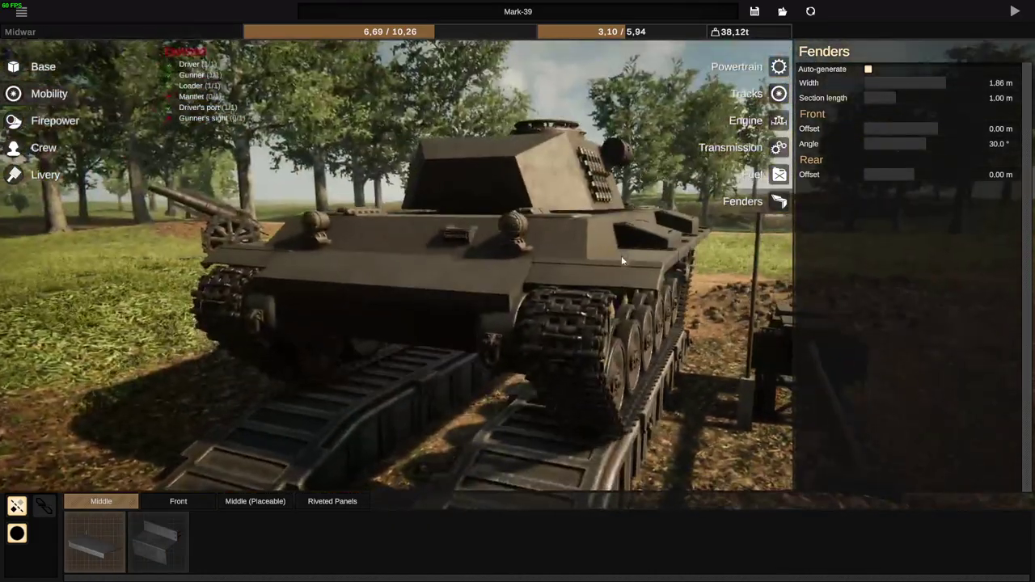
Place a mirrored pair of placeable middle fender sections along the base of the turret's rear wall.
left_click(178, 506)
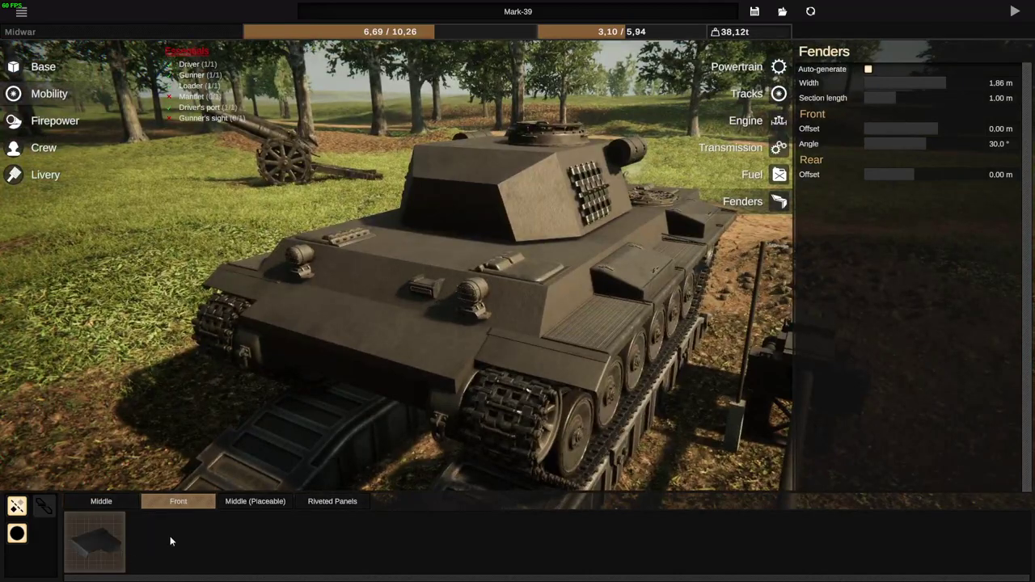
left_click_drag(613, 274, 517, 280)
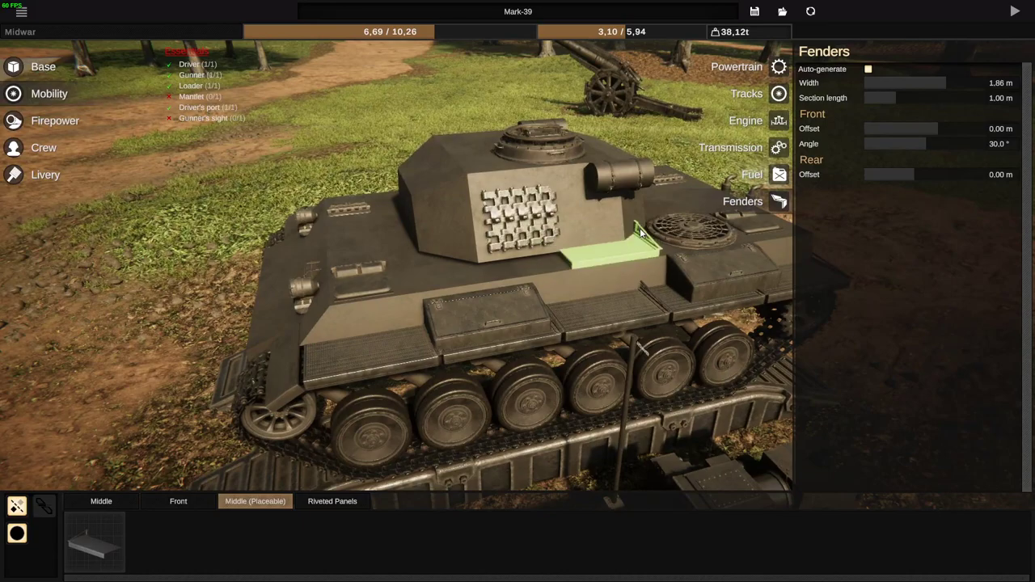
left_click_drag(641, 232, 420, 265)
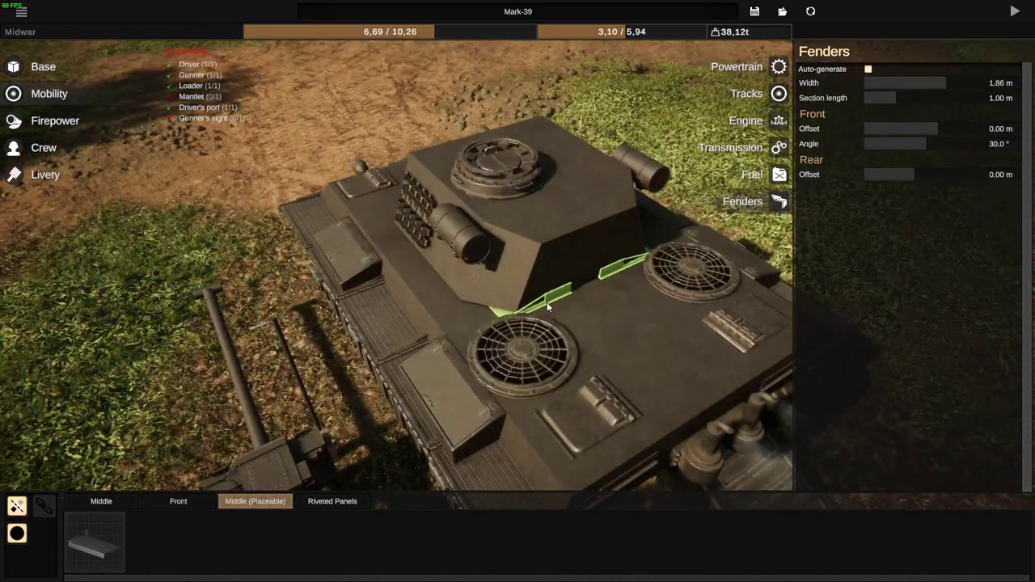
left_click(606, 283)
left_click_drag(606, 283, 429, 212)
scroll(564, 224, "up", 6)
scroll(504, 276, "down", 5)
left_click_drag(504, 276, 317, 315)
scroll(370, 296, "down", 5)
Mount a mirrored pair of large tapered riveted panels as side skirts over the rear road wheels.
left_click(317, 502)
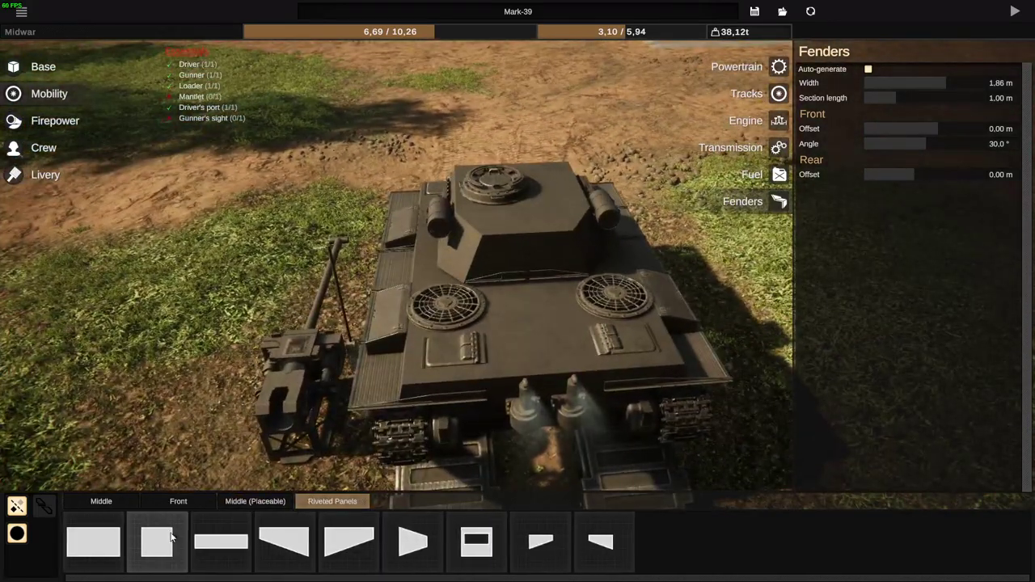
left_click_drag(299, 421, 453, 357)
scroll(402, 397, "up", 5)
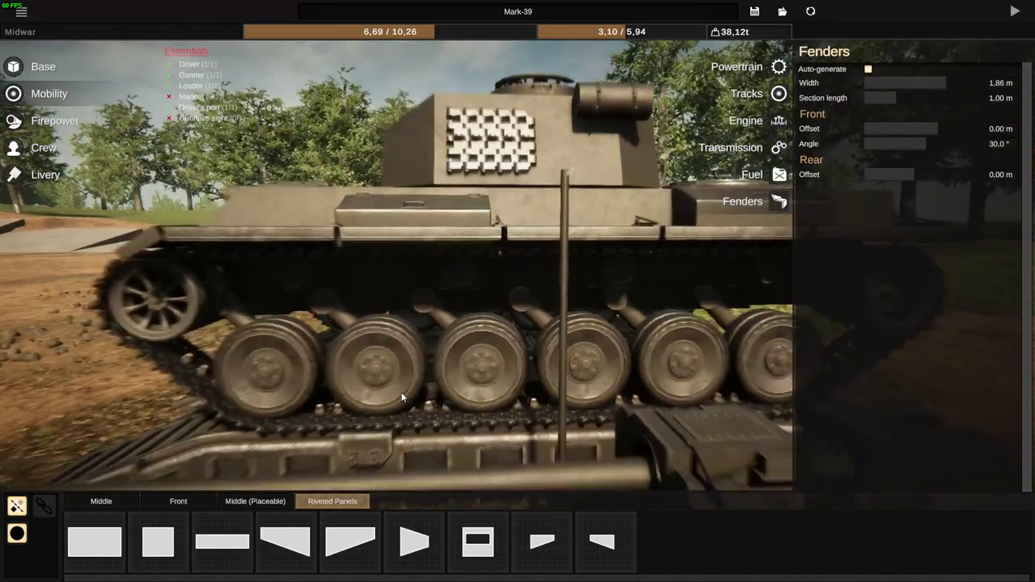
scroll(403, 397, "down", 1)
left_click(294, 535)
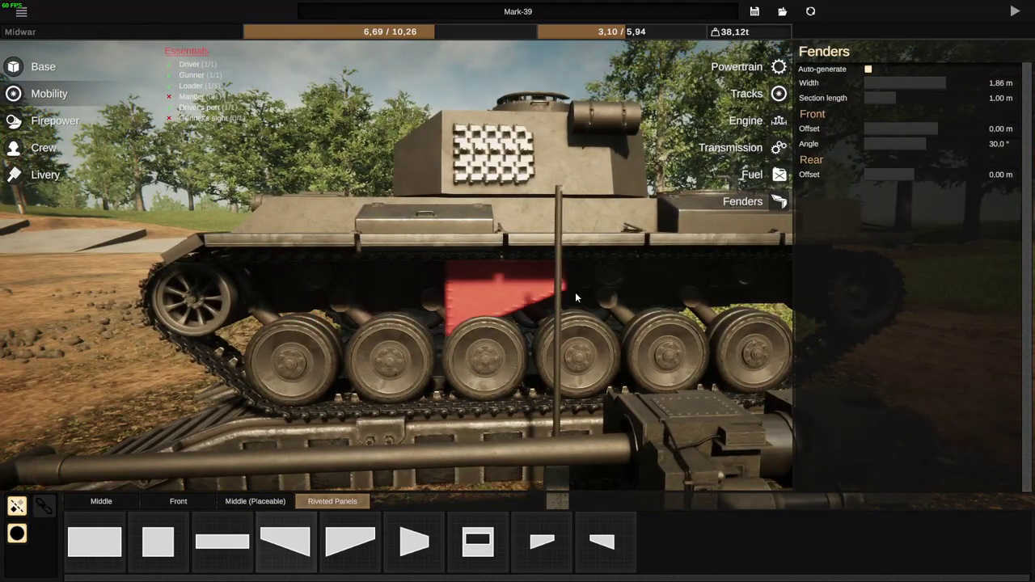
left_click_drag(575, 292, 603, 168)
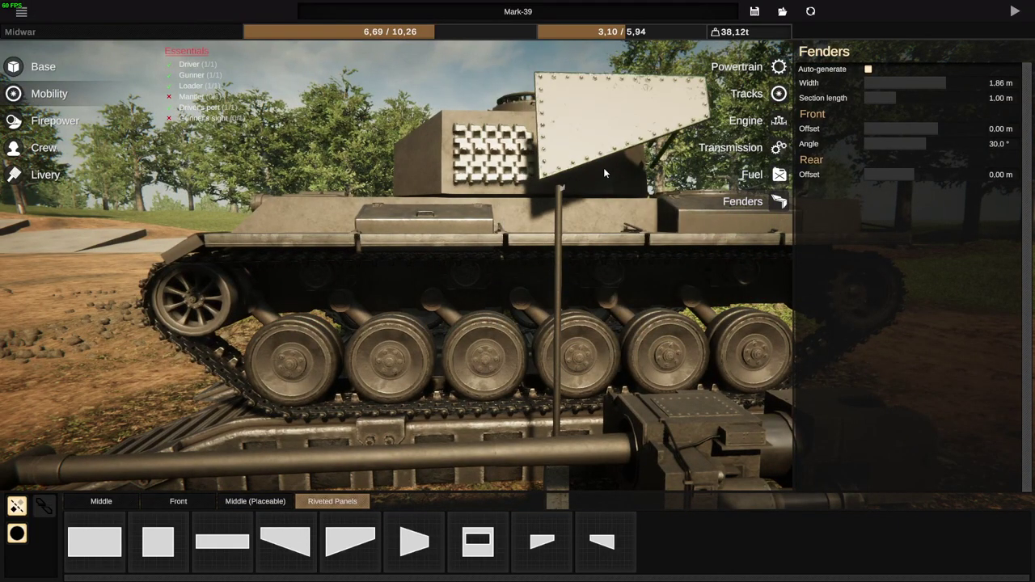
left_click_drag(517, 192, 249, 204)
left_click(681, 280)
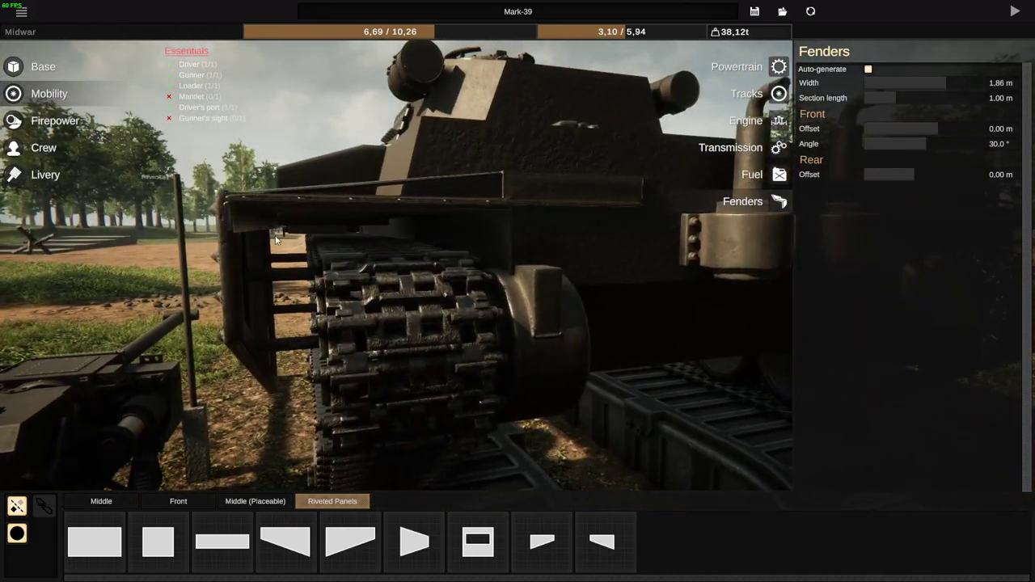
Reposition the rear tapered skirt panels along the outer edge of the fenders.
left_click_drag(274, 239, 576, 261)
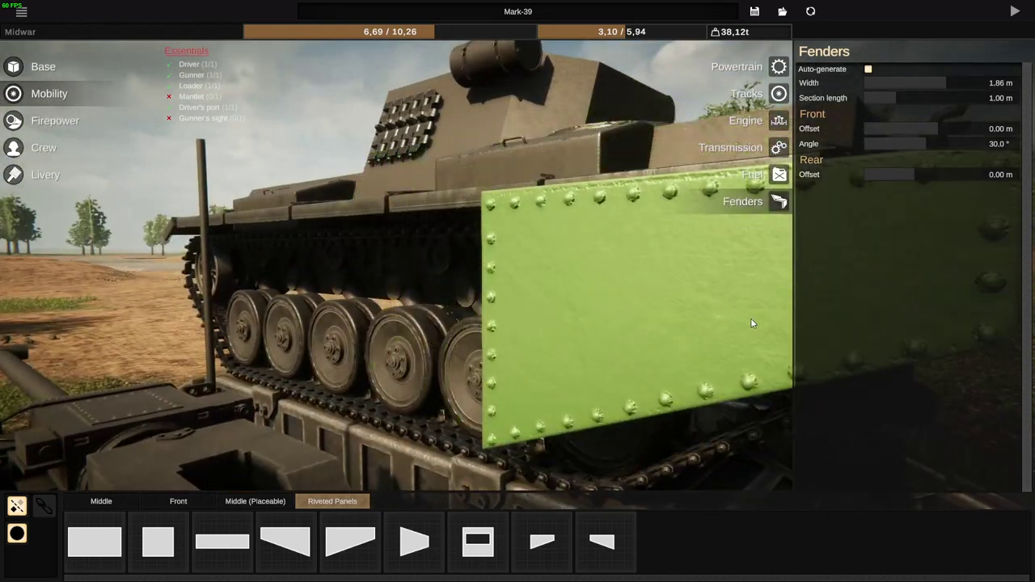
left_click(751, 324)
left_click_drag(751, 323, 200, 248)
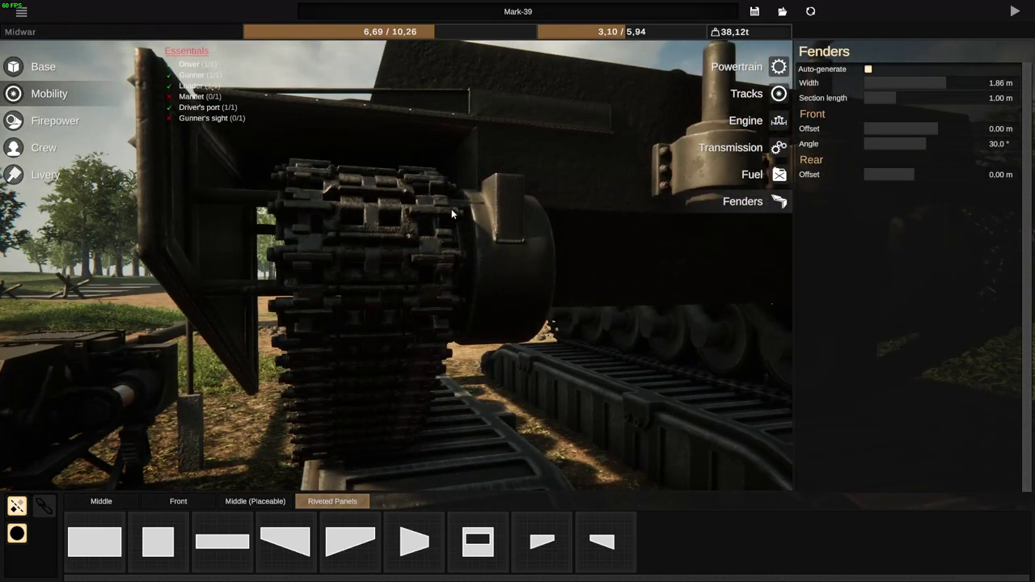
Mount a square riveted panel on the hull side directly in front of the tapered rear skirt.
left_click_drag(452, 213, 650, 314)
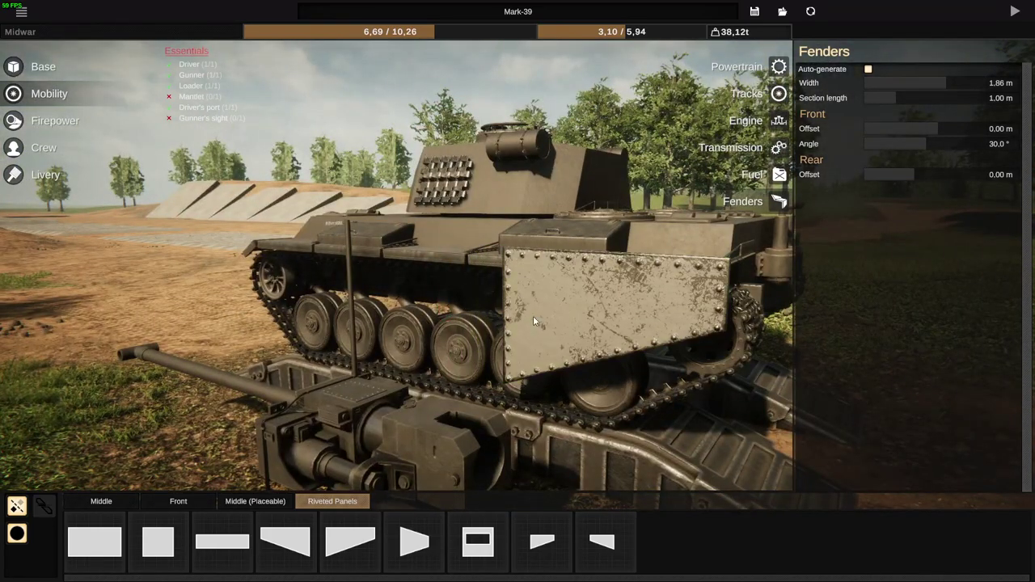
left_click_drag(533, 316, 636, 329)
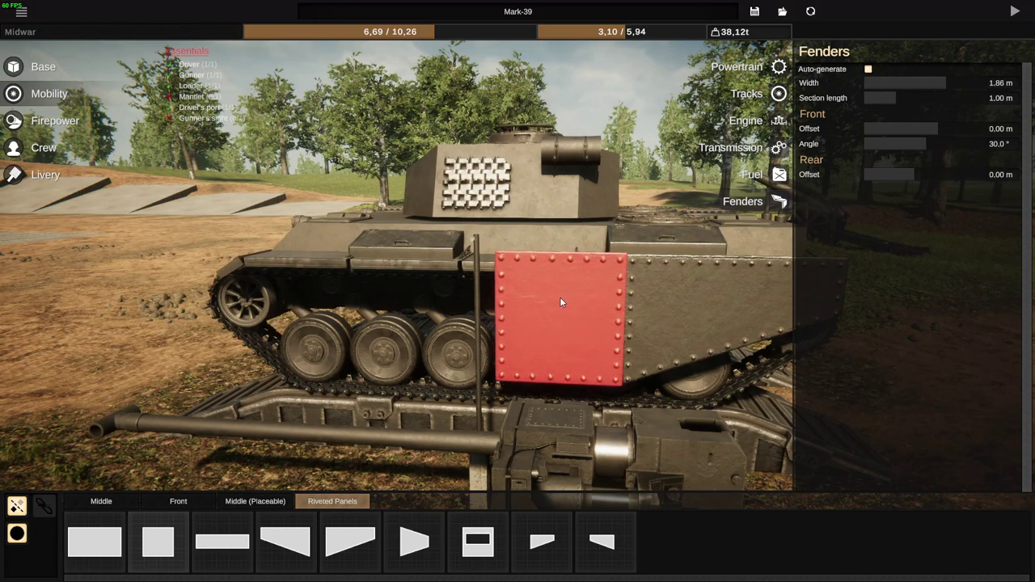
left_click(559, 300)
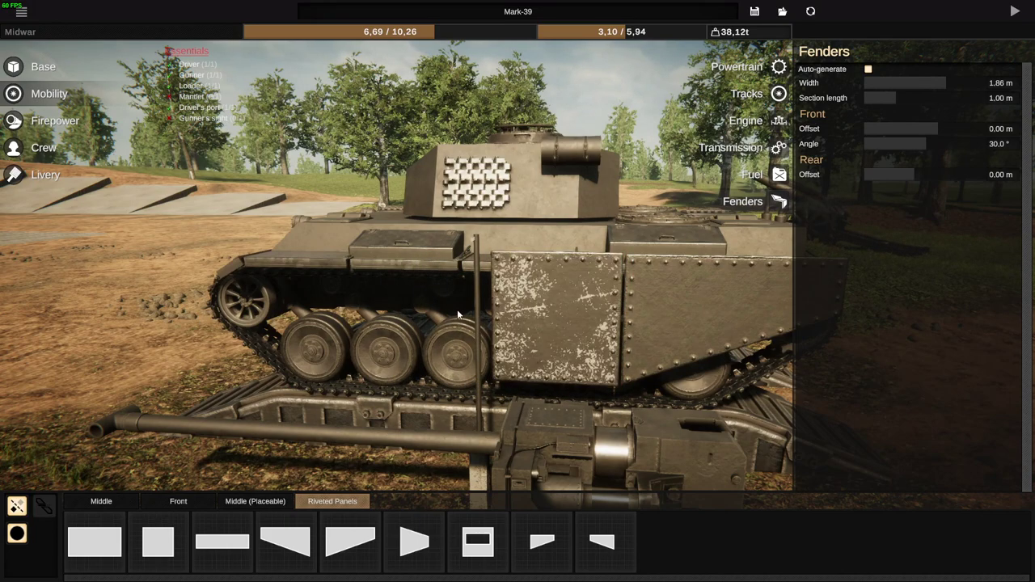
Mount a mirrored pair of large tapered riveted panels as spaced armour on the turret's angled front cheeks.
left_click_drag(457, 309, 593, 334)
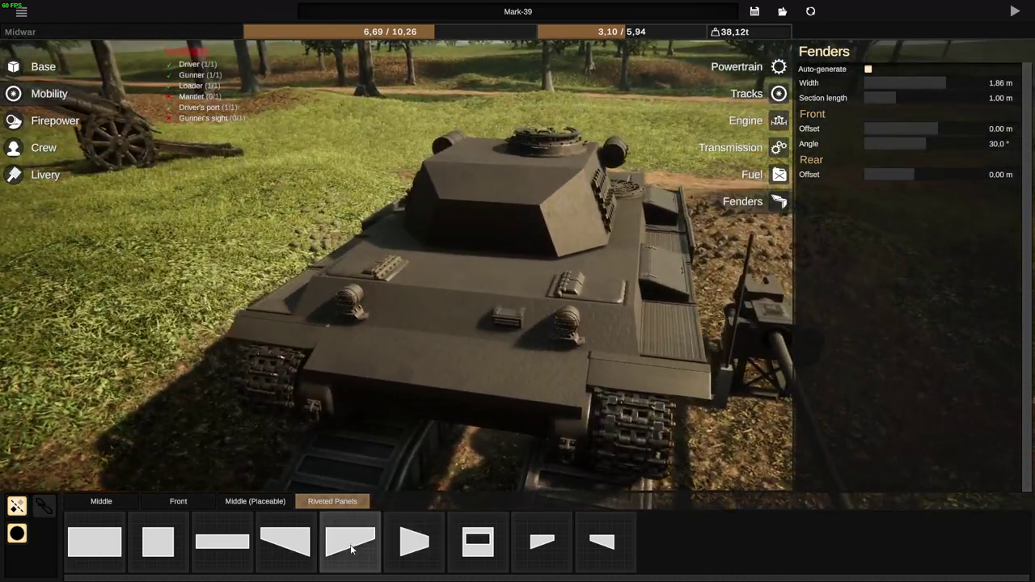
left_click(280, 544)
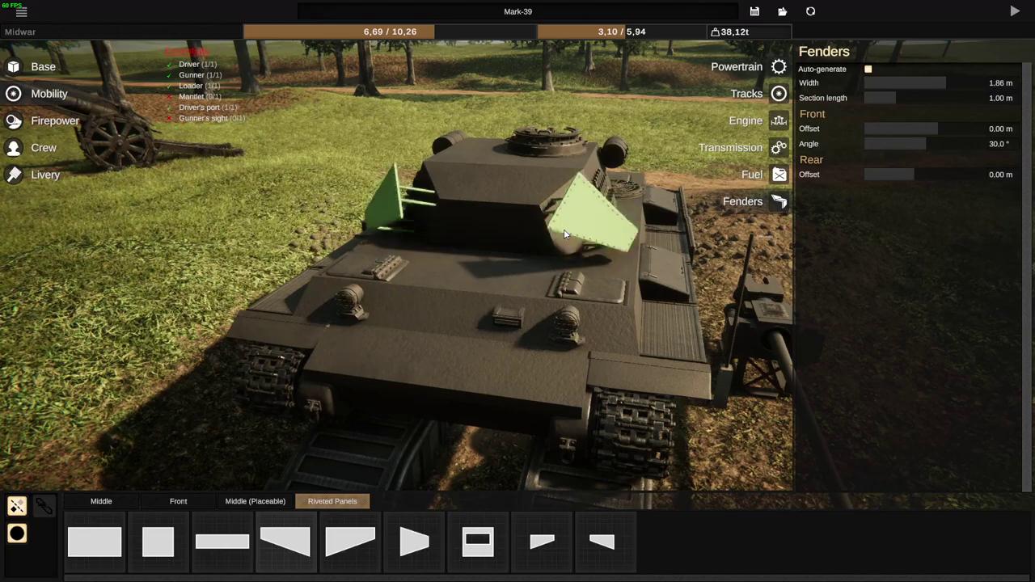
left_click_drag(560, 259, 562, 255)
left_click_drag(647, 249, 612, 325)
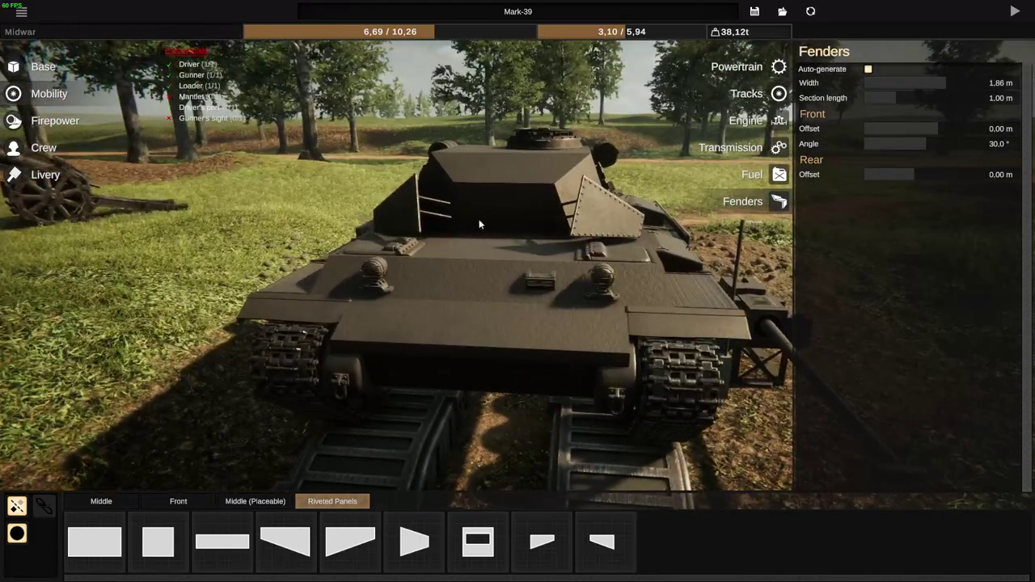
Try adding a mirrored pair of small tapered riveted panels between the two large panels at the turret front.
left_click_drag(480, 224, 469, 244)
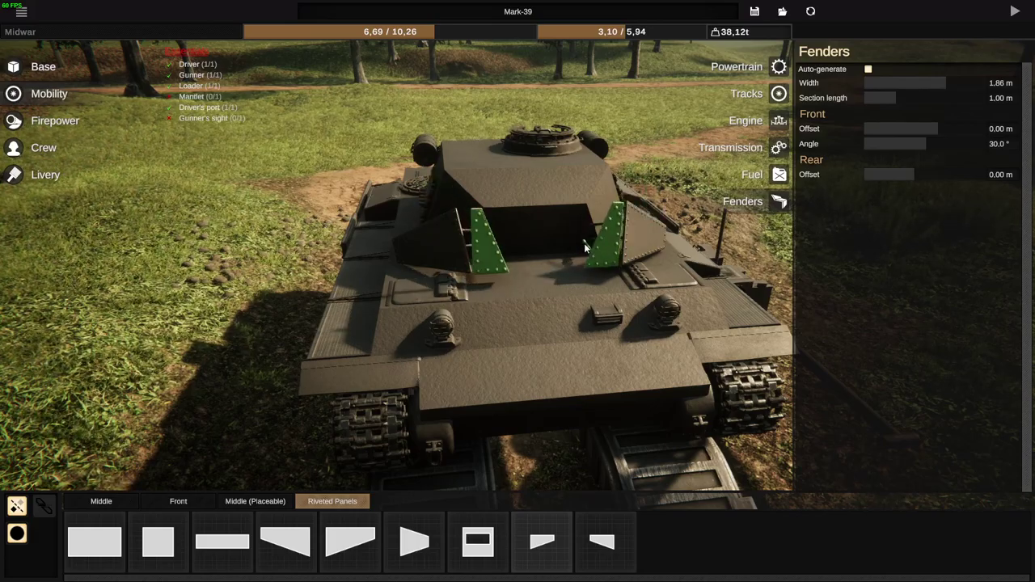
left_click(585, 243)
left_click_drag(585, 242, 94, 274)
scroll(94, 273, "up", 2)
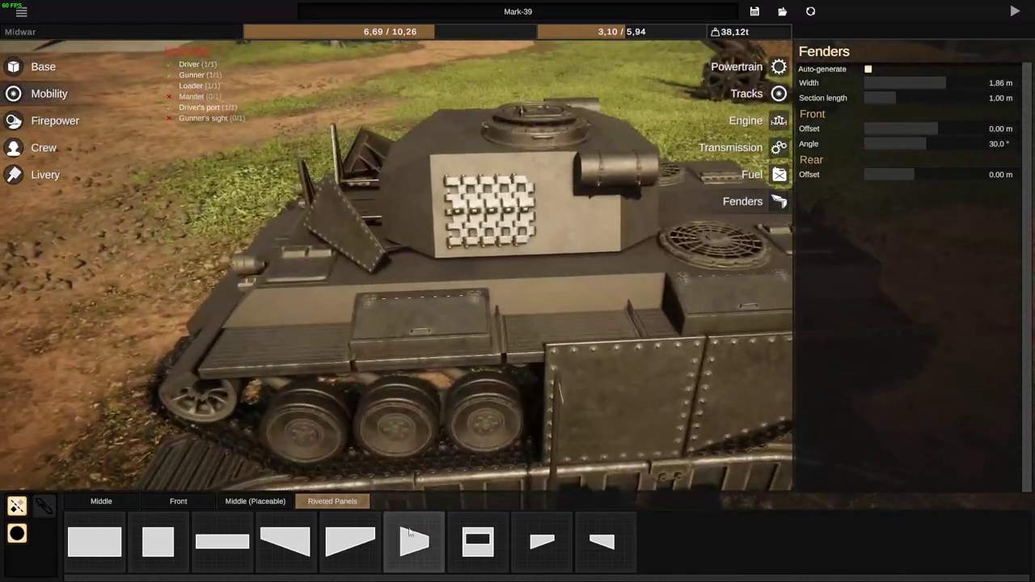
left_click_drag(317, 489, 529, 210)
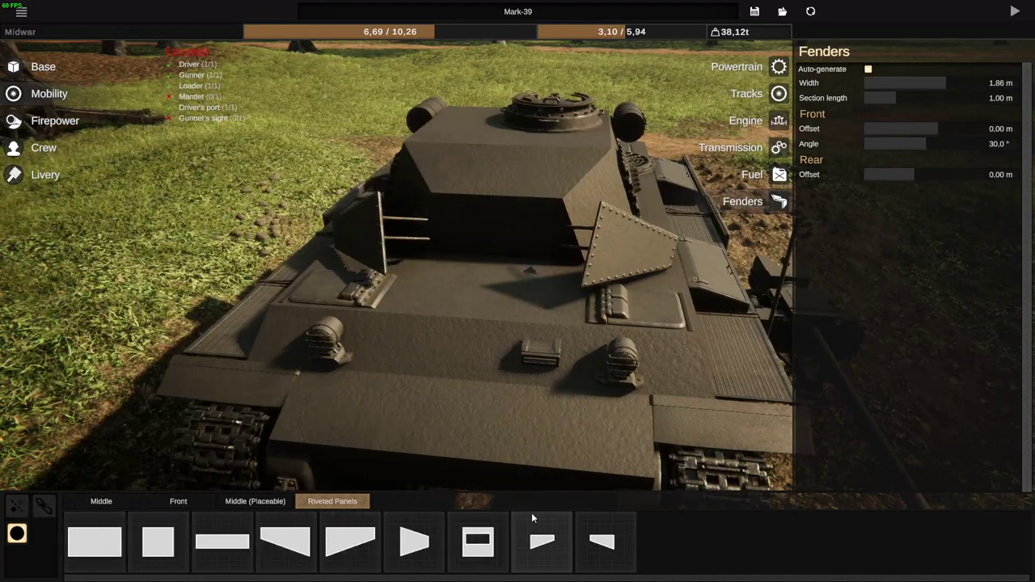
Try fitting small tapered riveted panels beside the inner edges of the turret's front cheek panels, and delete them.
left_click_drag(519, 255, 557, 493)
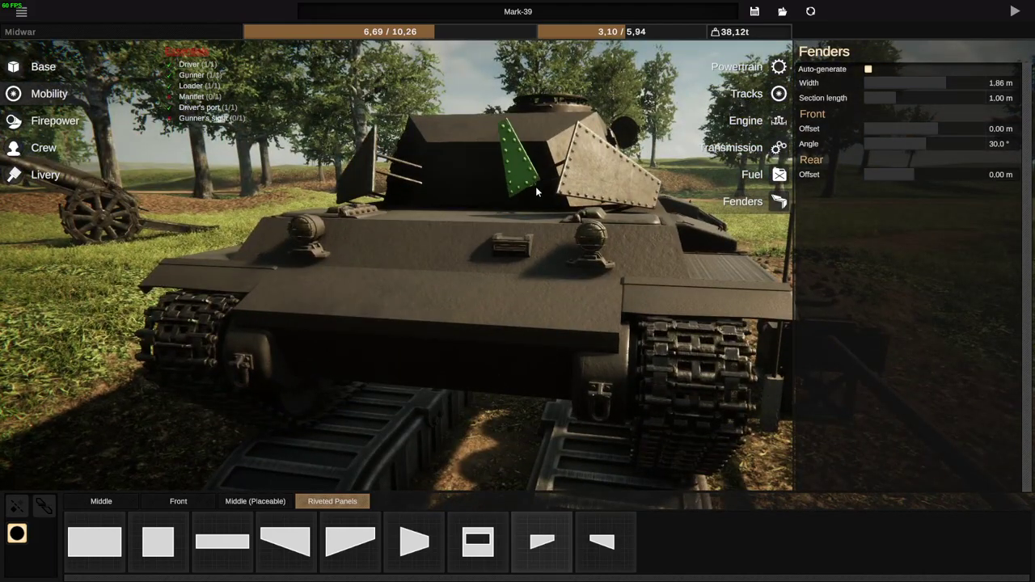
left_click(538, 194)
left_click_drag(652, 185, 481, 296)
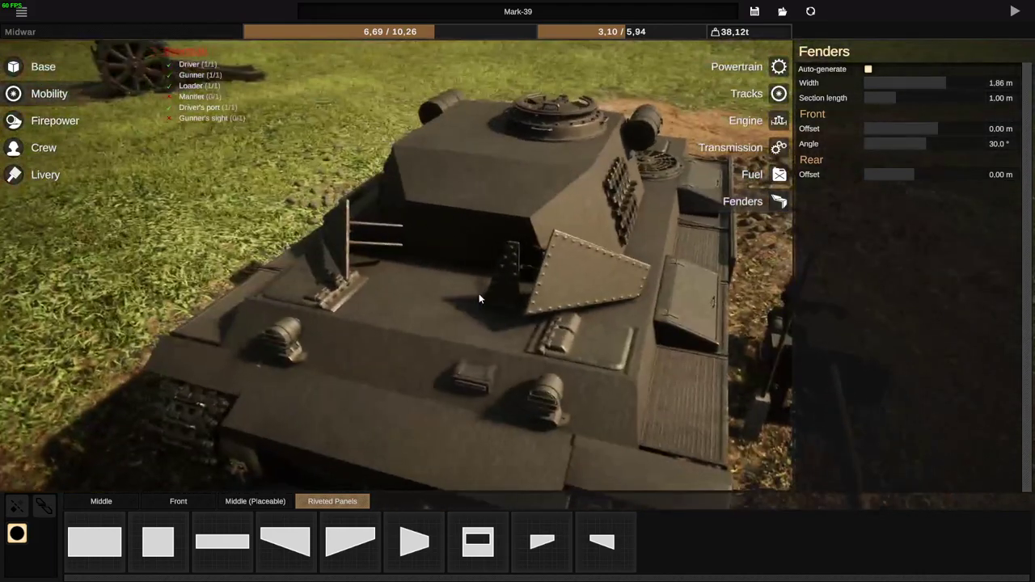
scroll(488, 291, "up", 5)
scroll(549, 289, "down", 3)
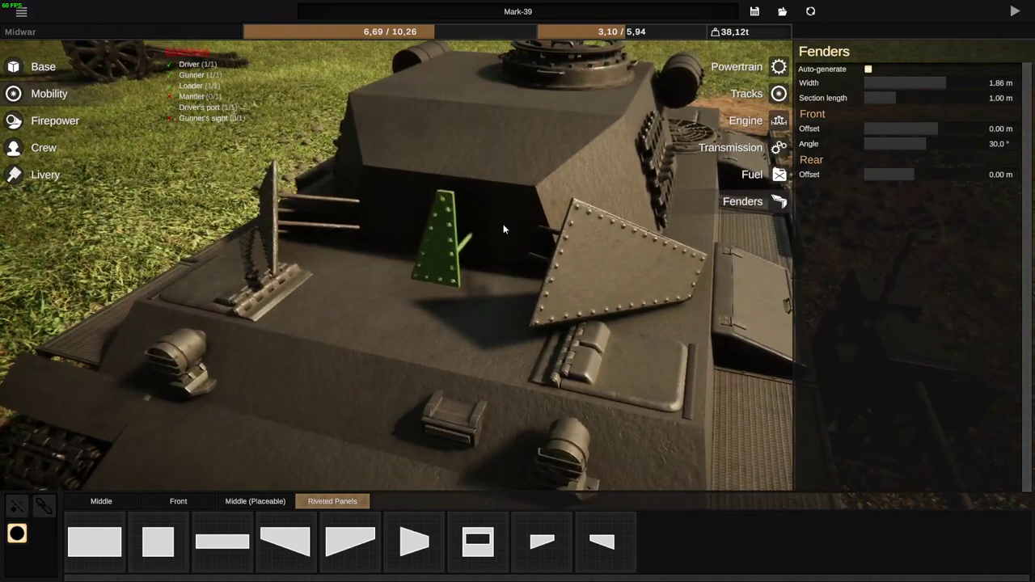
key("Delete")
left_click_drag(529, 230, 274, 261)
scroll(396, 259, "down", 5)
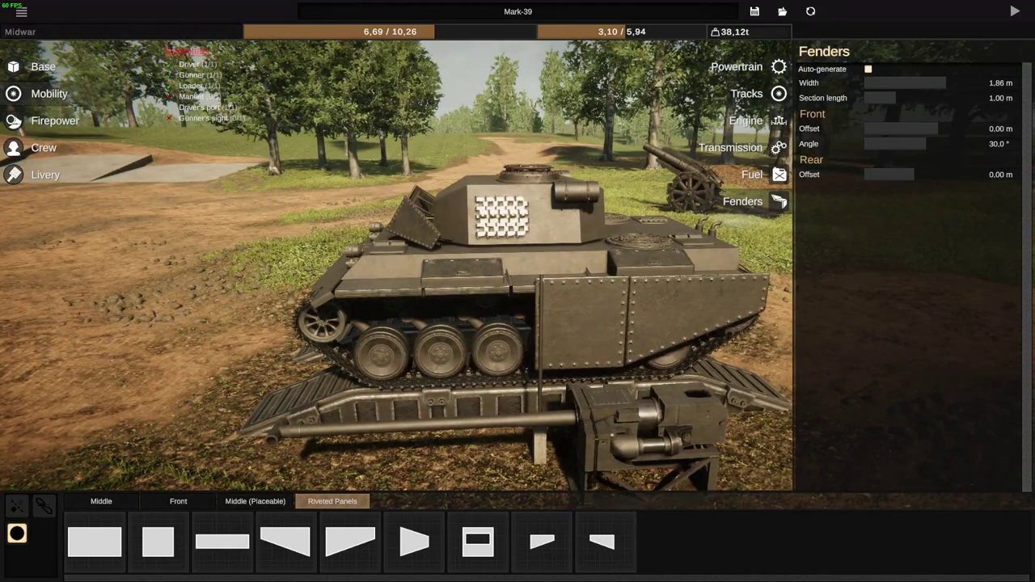